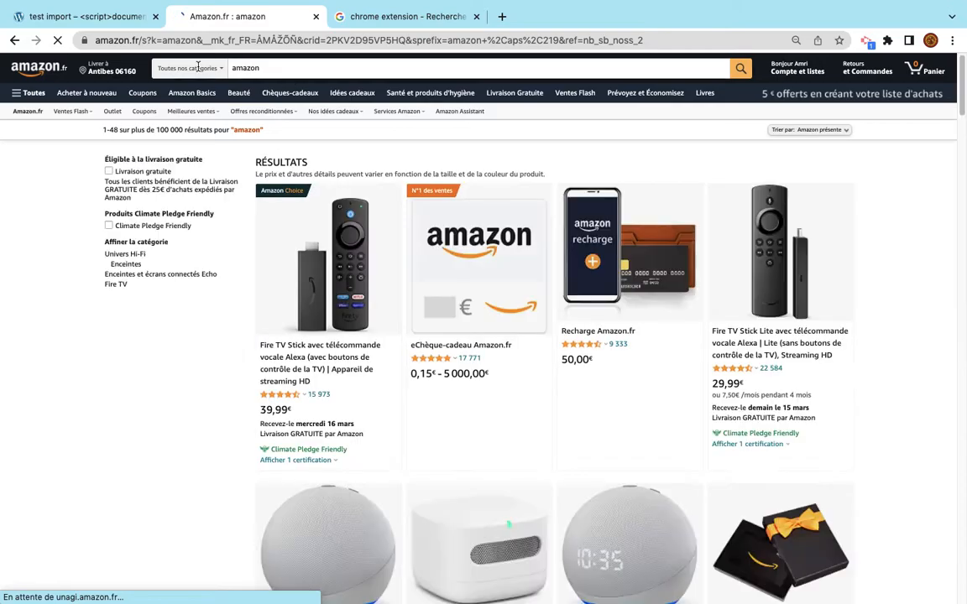
Open the eChèque-cadeau Amazon.fr product from the search results and look through its customer reviews
left_click(475, 363)
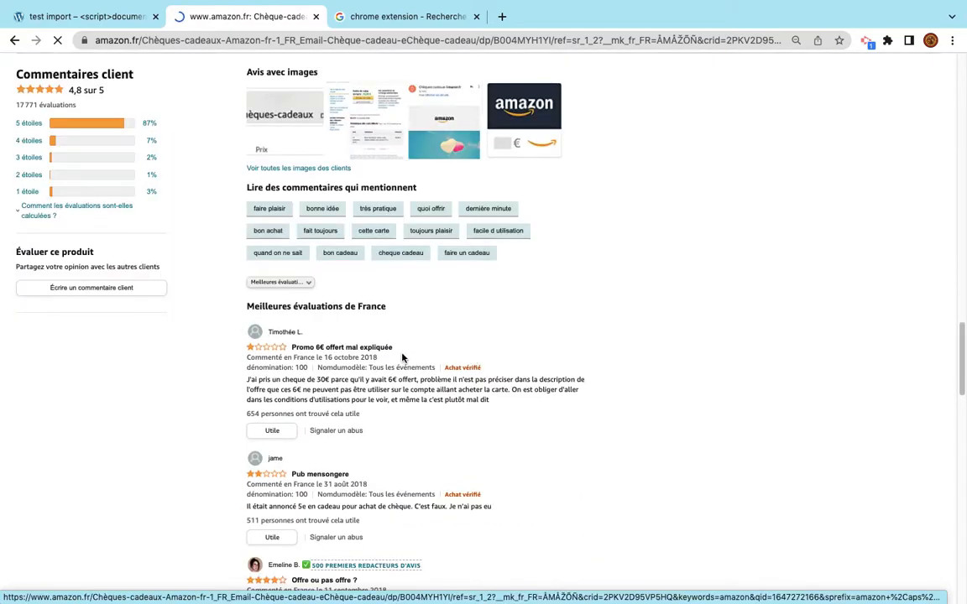
scroll(398, 368, "down", 5)
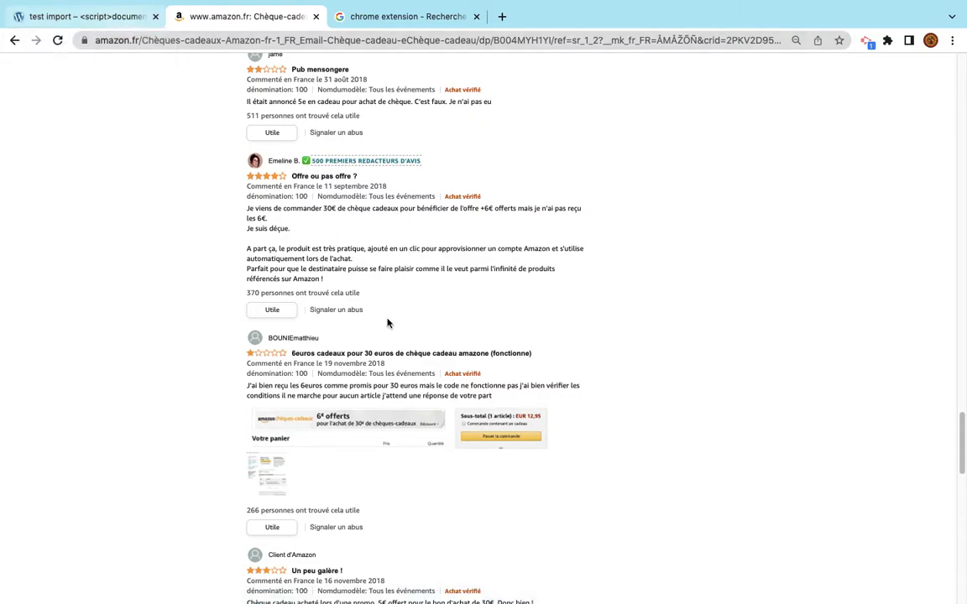
scroll(318, 272, "up", 7)
scroll(288, 227, "up", 10)
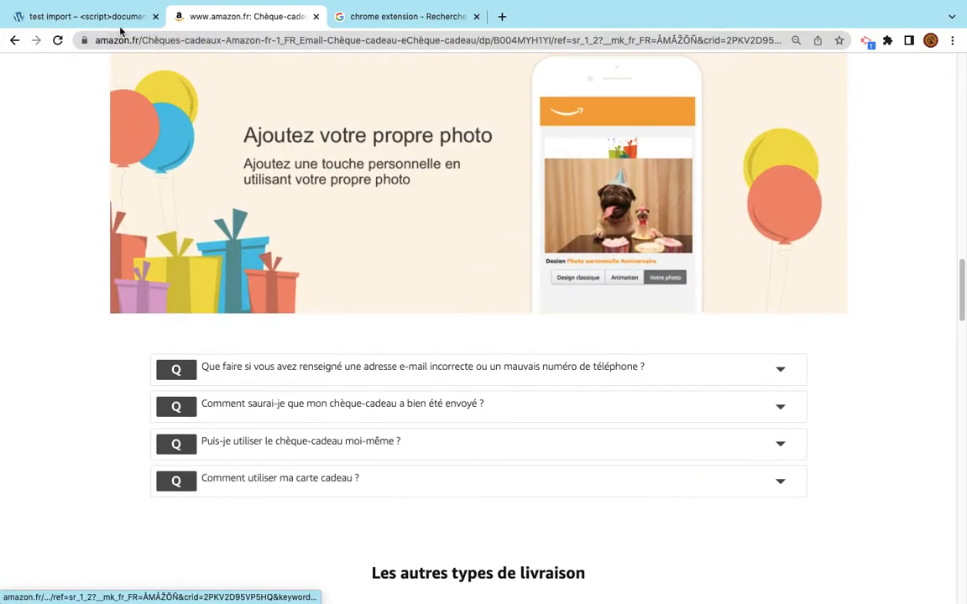
Open the full customer reviews page of the Amazon.fr eChèque-cadeau and browse its reviews
left_click(118, 27)
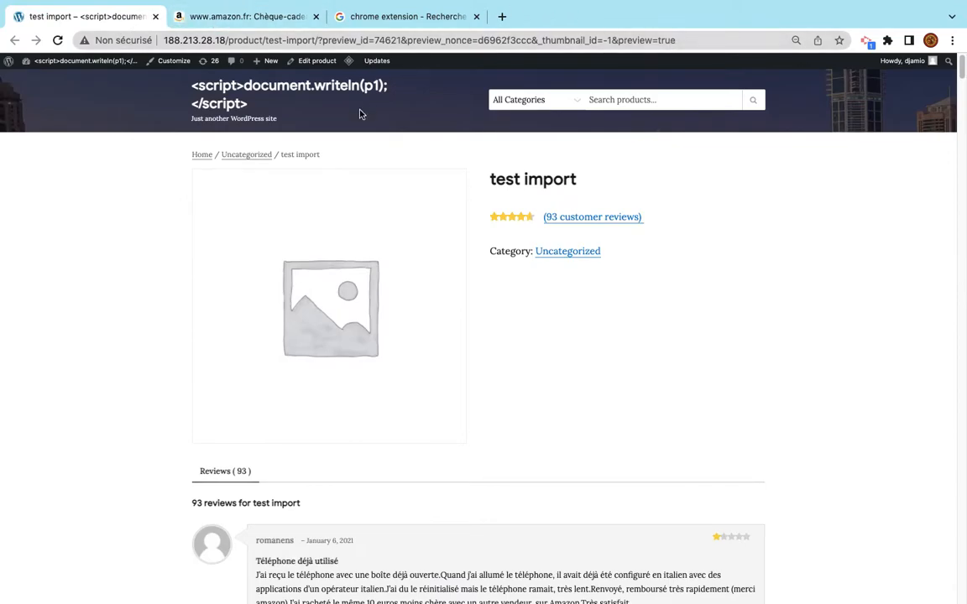
left_click(215, 19)
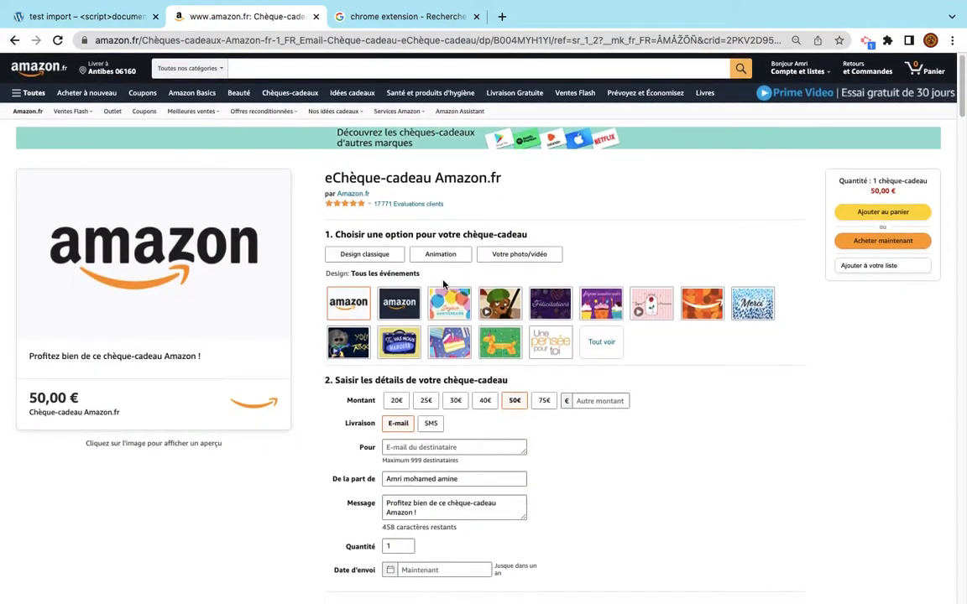
left_click(391, 206)
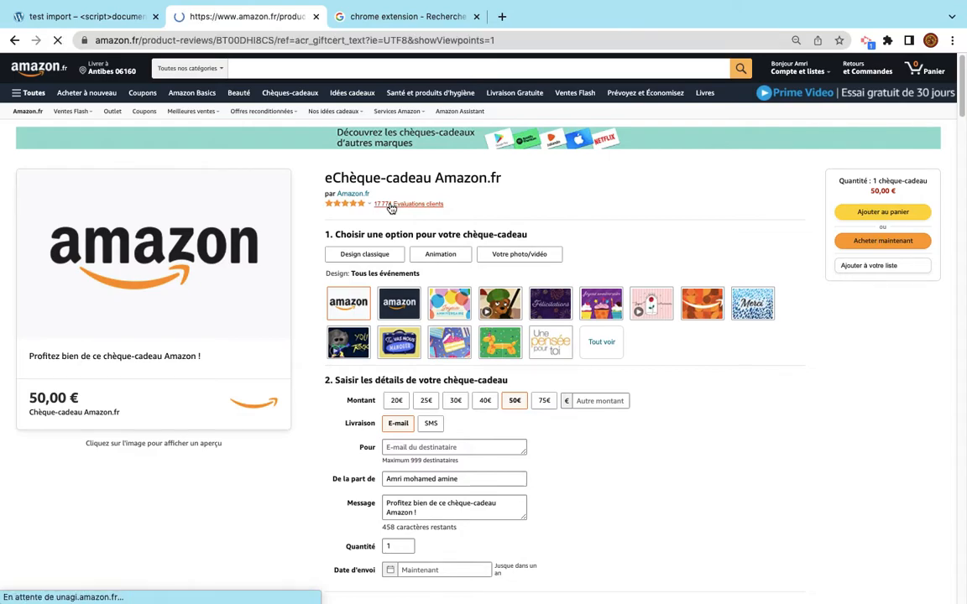
scroll(162, 406, "down", 5)
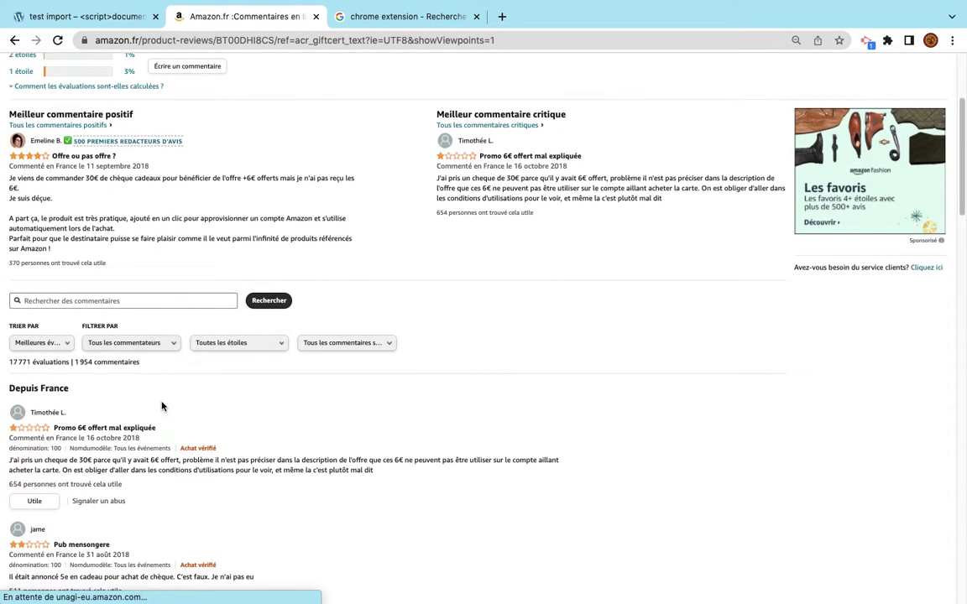
scroll(163, 407, "down", 6)
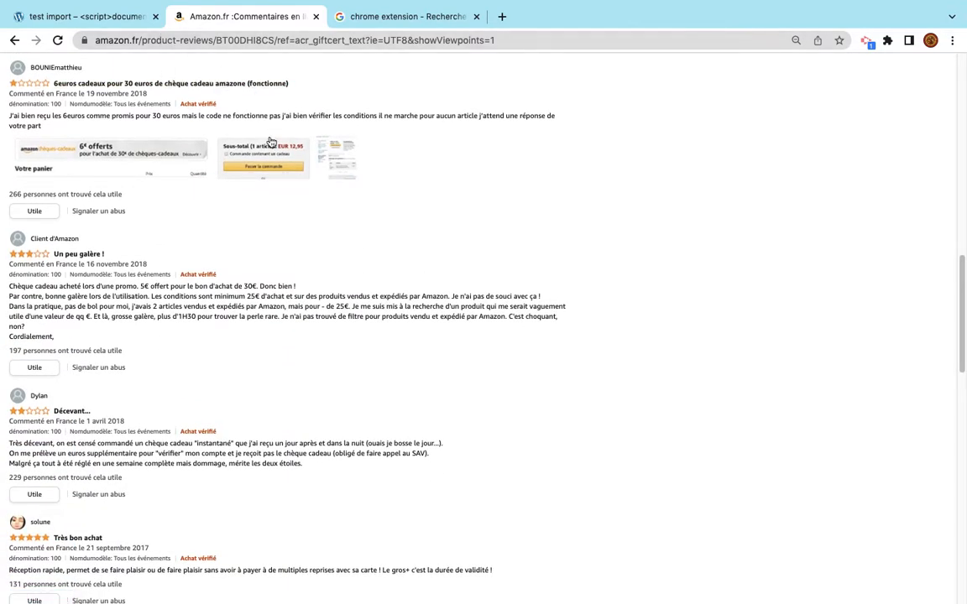
Create a new WooCommerce product named "test avis" in the WordPress admin and publish it
left_click(101, 18)
left_click(53, 61)
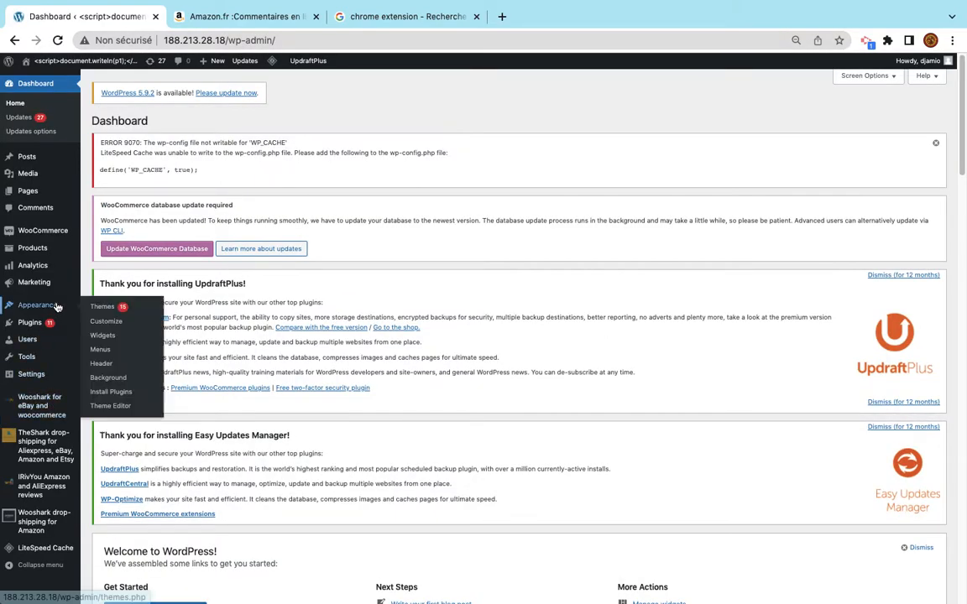
left_click(50, 254)
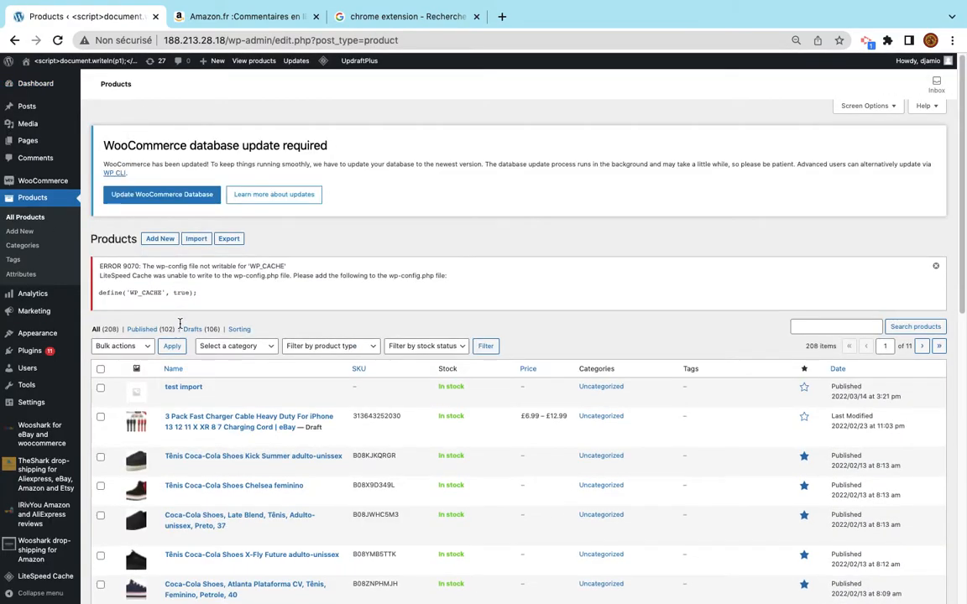
left_click(166, 240)
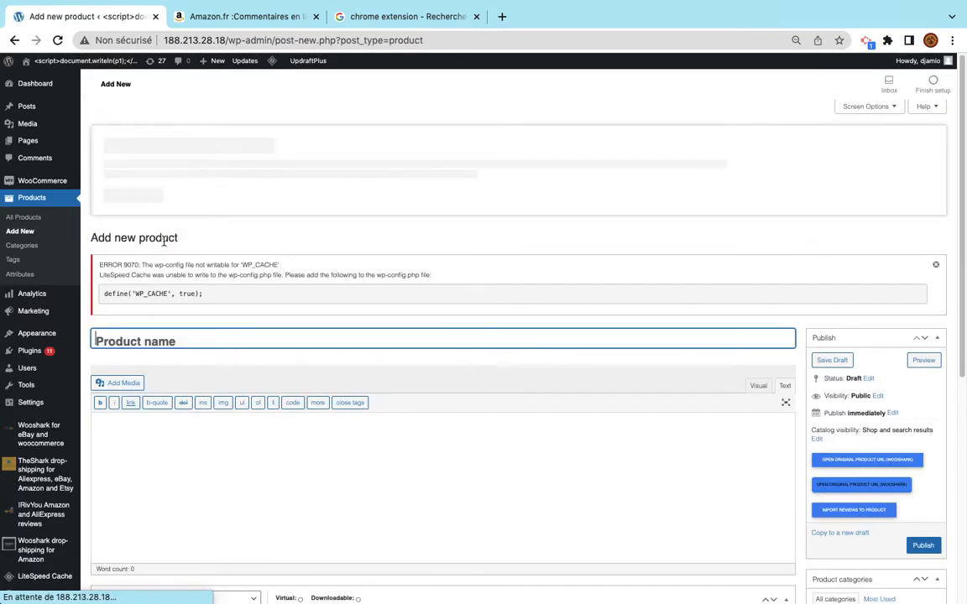
type("test avis")
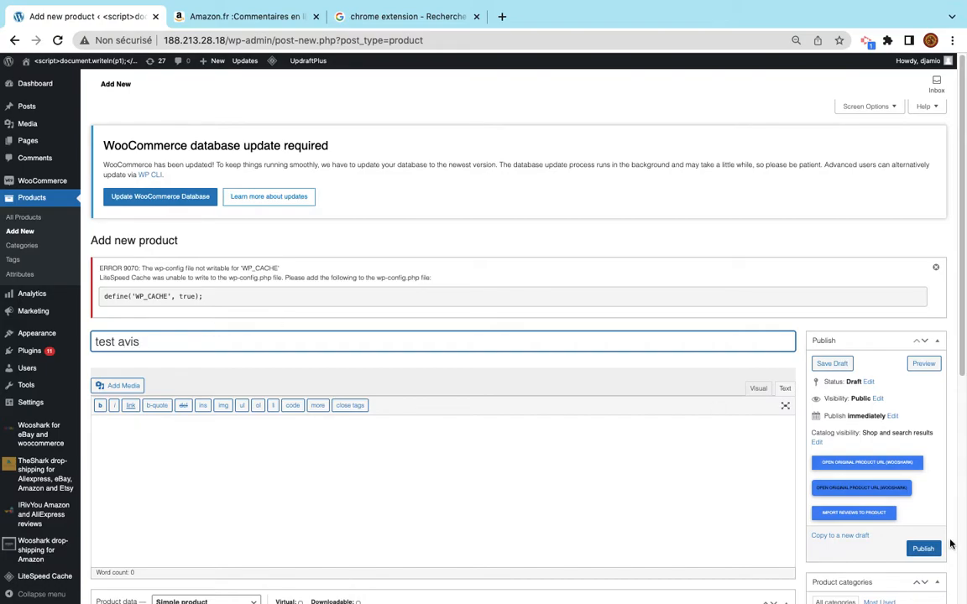
left_click(921, 548)
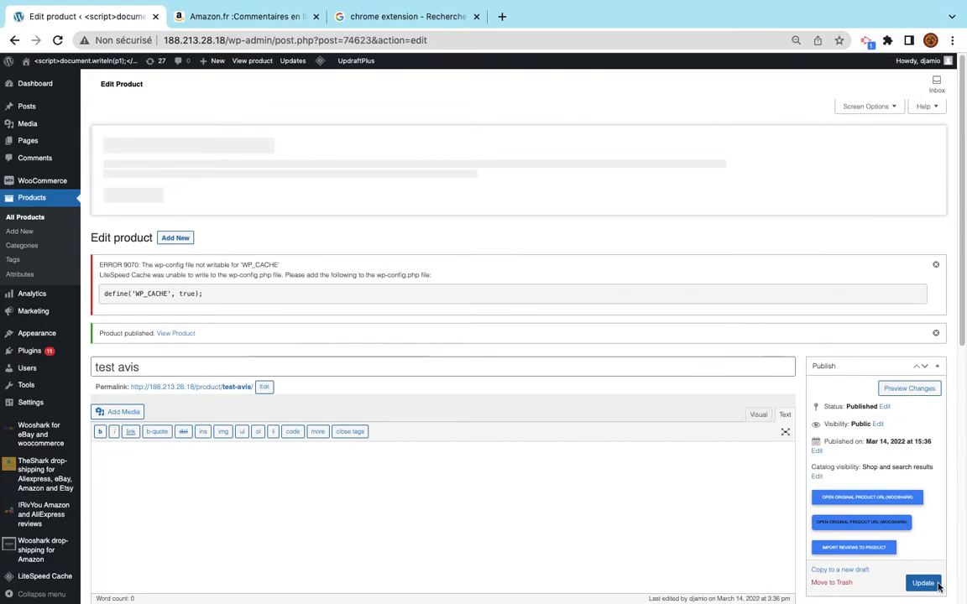
Preview the published "test avis" product page and check its title and reviews section
left_click(923, 393)
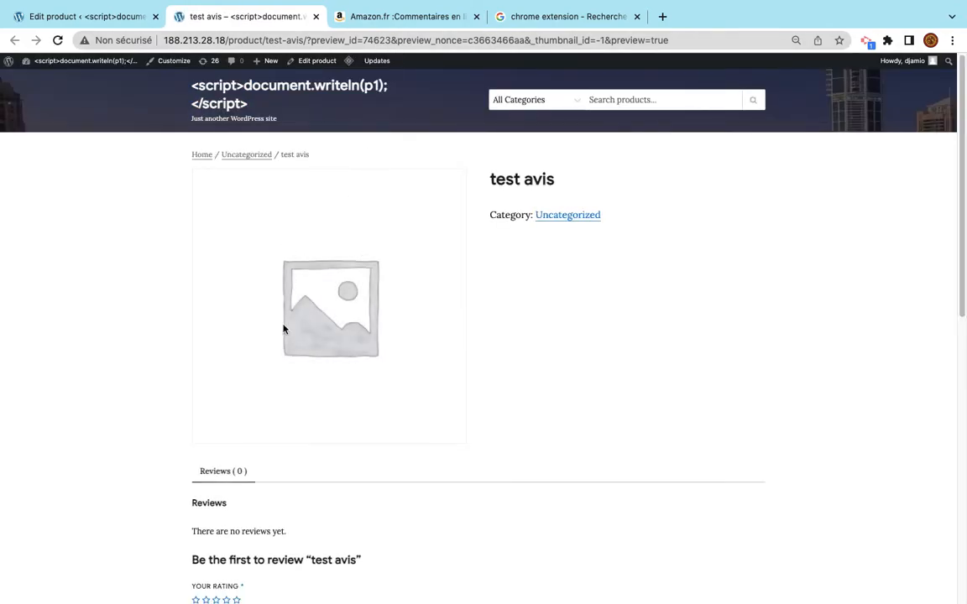
scroll(284, 329, "down", 1)
scroll(268, 464, "up", 1)
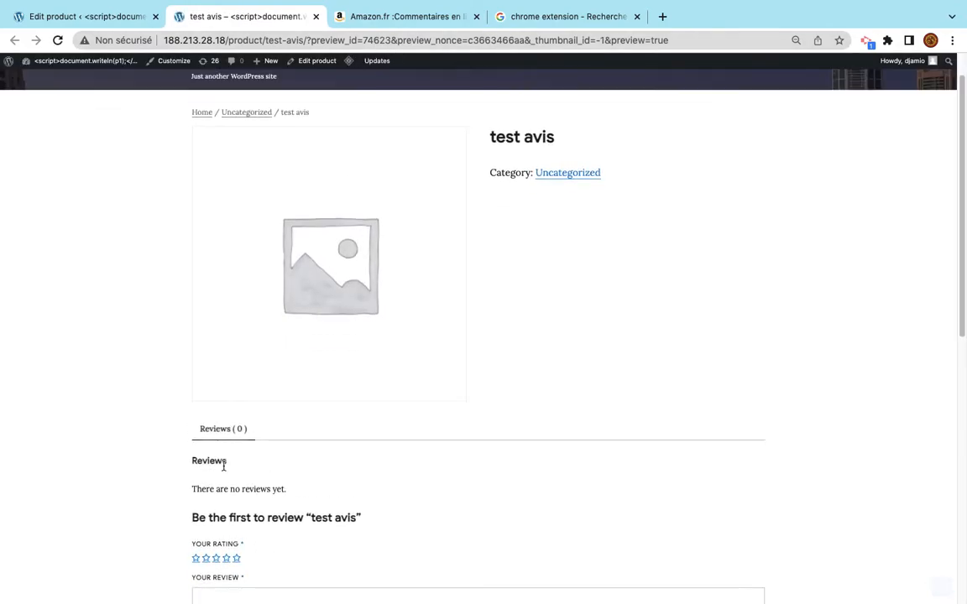
scroll(520, 319, "up", 1)
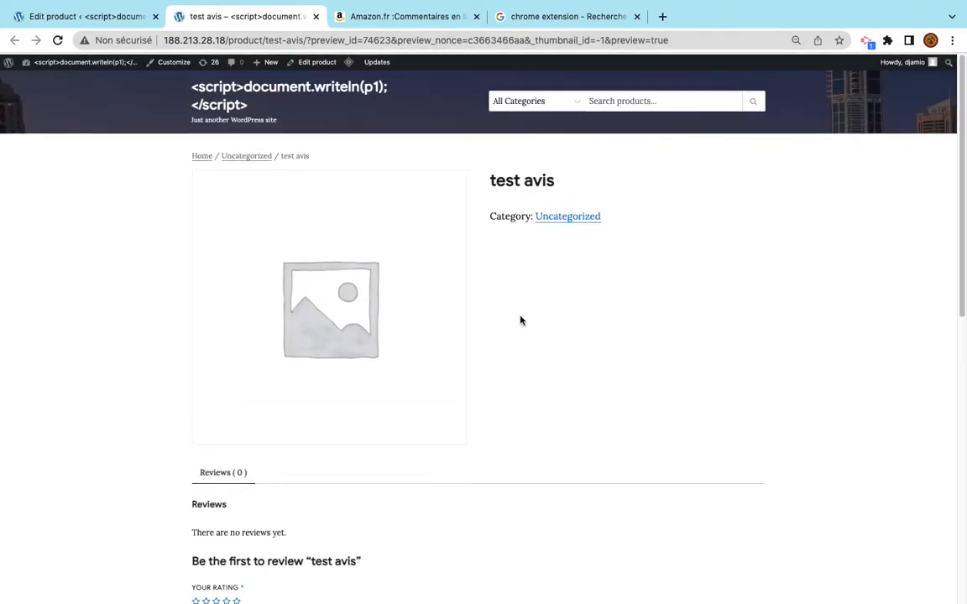
left_click_drag(490, 181, 556, 181)
left_click(570, 181)
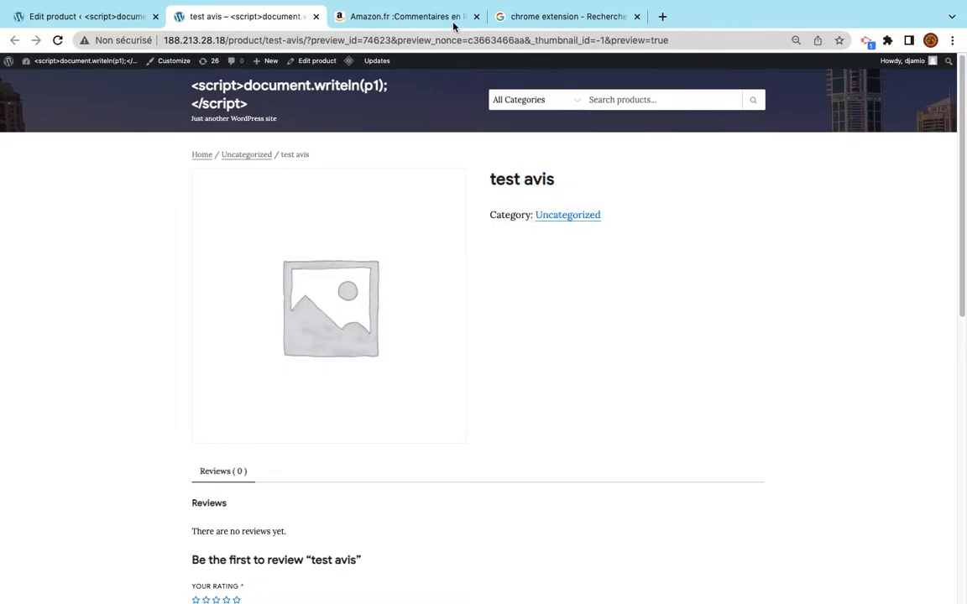
Search the Chrome Web Store for "irivyou" and open the iRivYou - Import Aliexpress, Amazon reviews extension
left_click(423, 16)
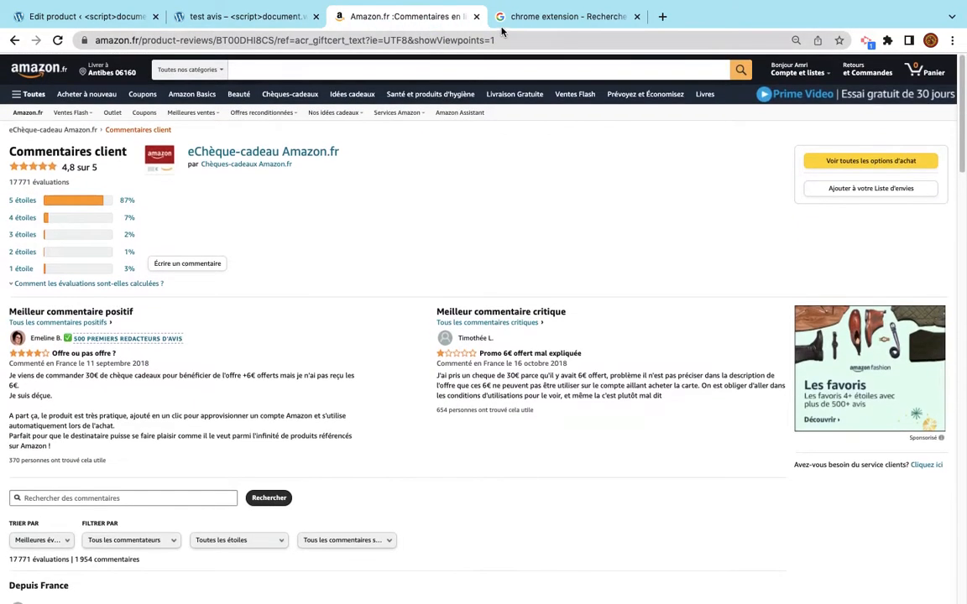
left_click(537, 17)
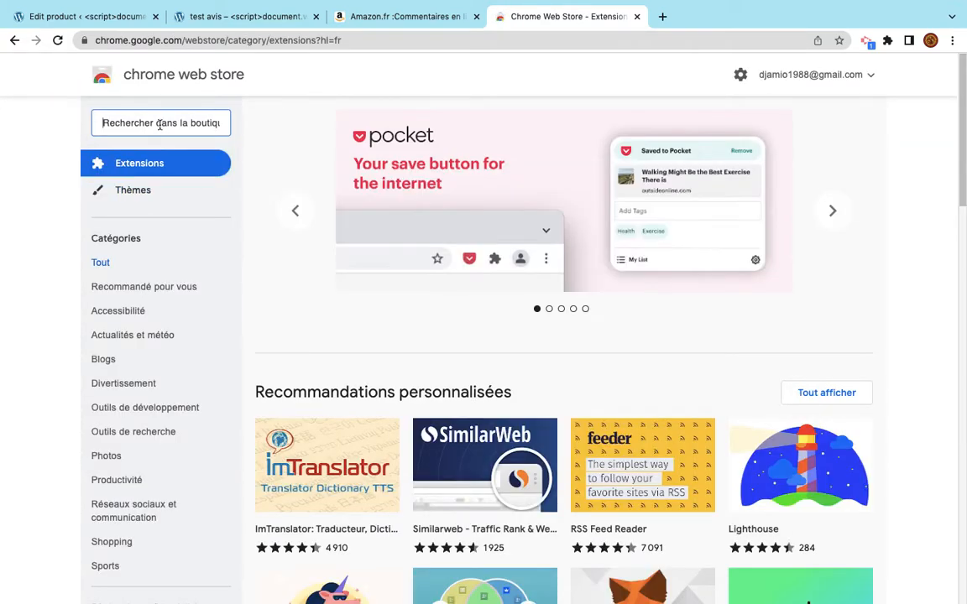
type("irivyou")
key("Return")
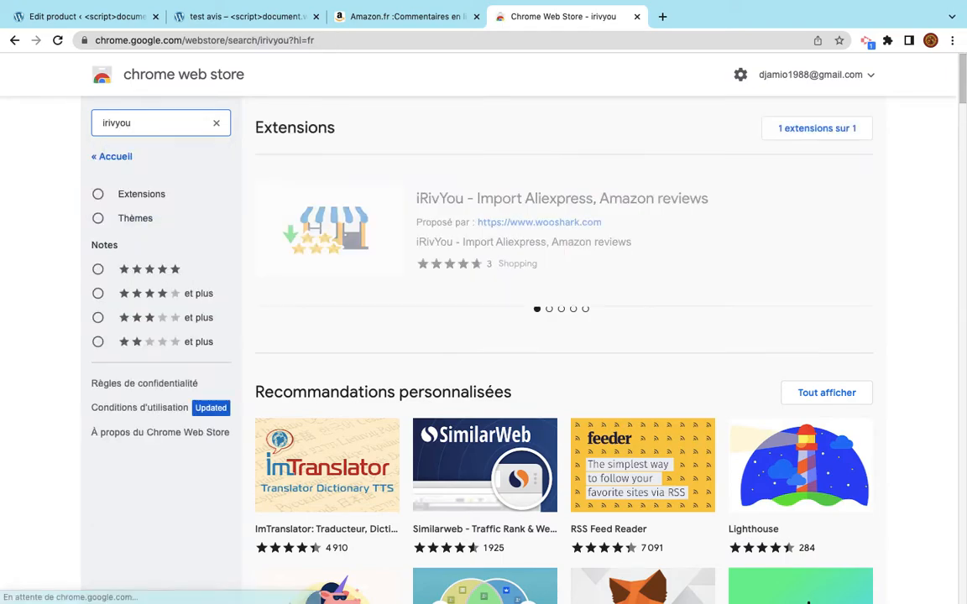
left_click(352, 229)
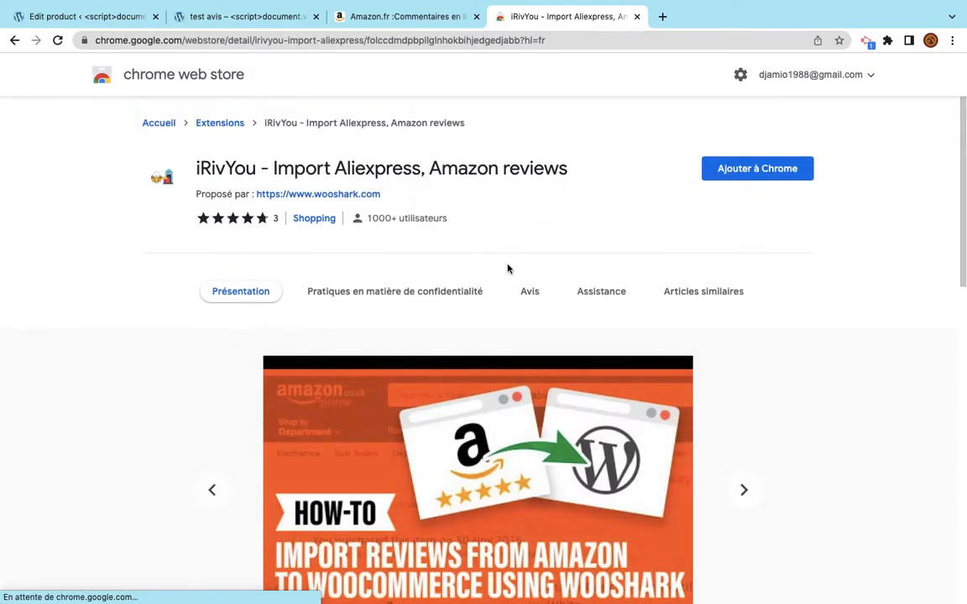
Add the iRivYou extension to Chrome and review the connection fields on its options page
left_click(748, 176)
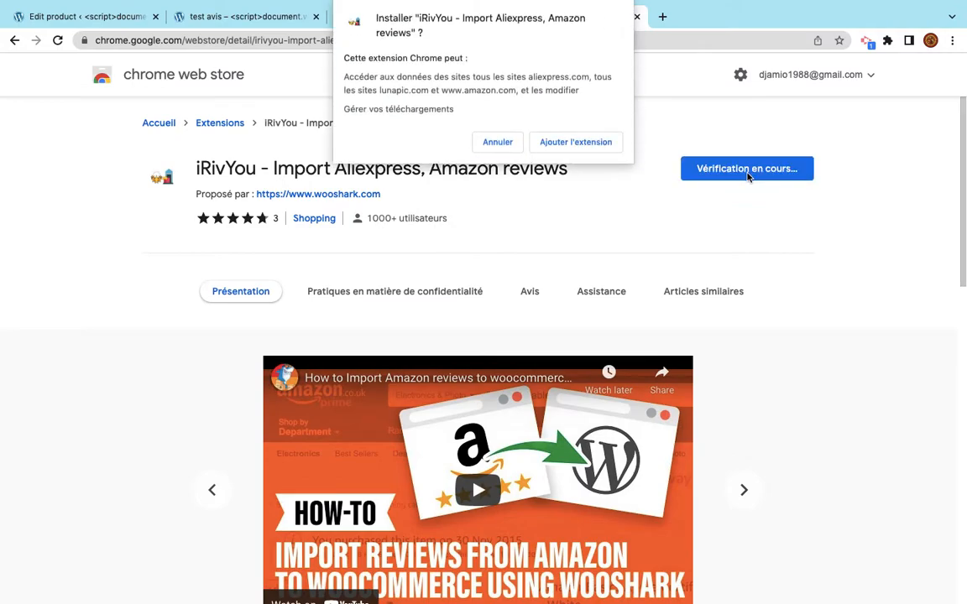
left_click(594, 146)
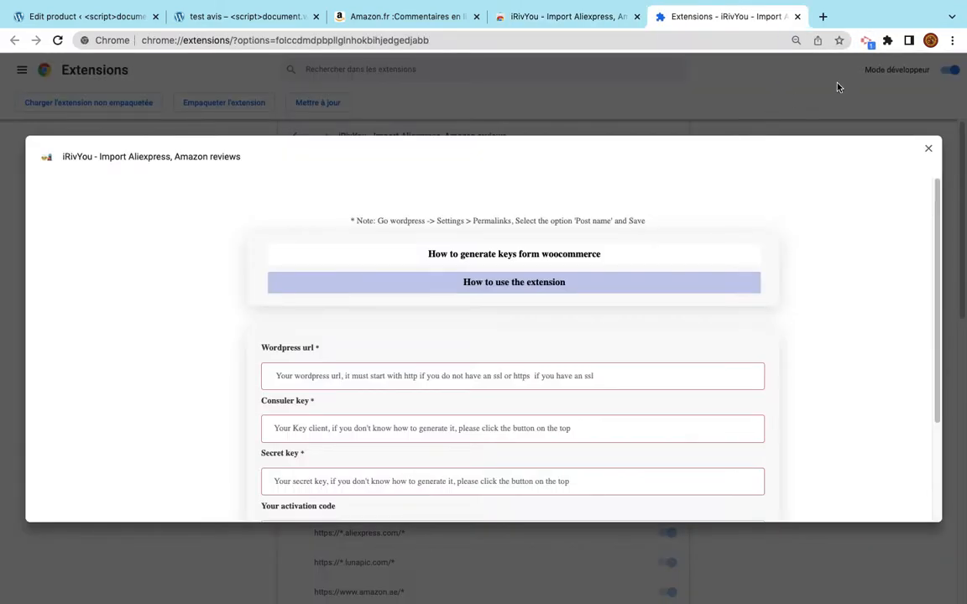
scroll(705, 244, "down", 3)
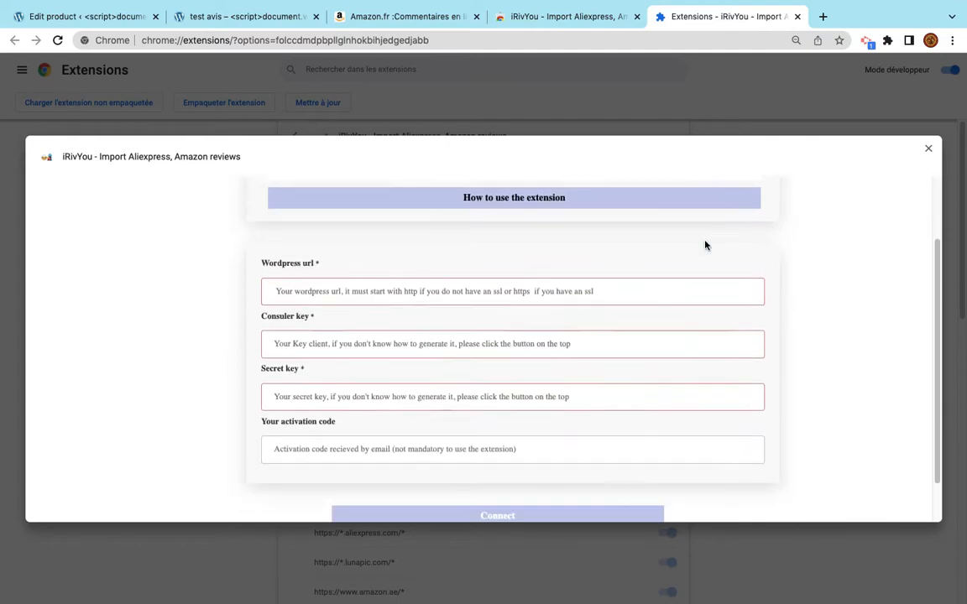
scroll(705, 242, "up", 2)
scroll(705, 241, "down", 1)
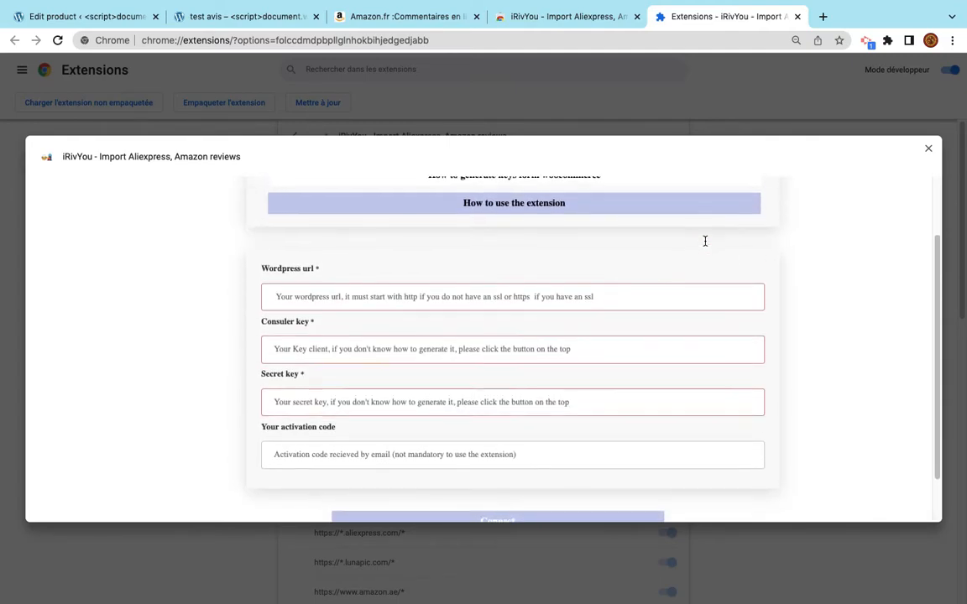
scroll(705, 248, "up", 2)
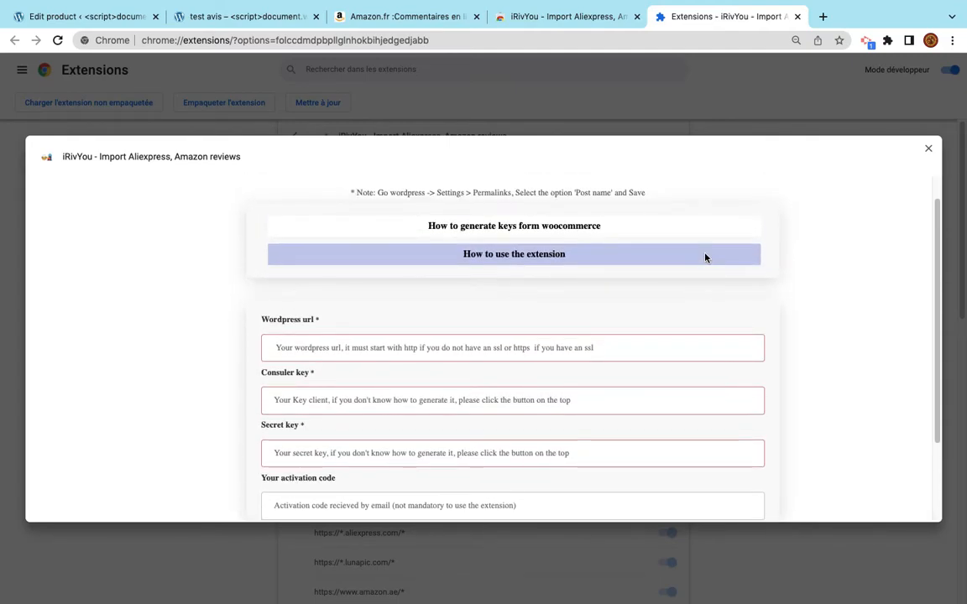
scroll(647, 300, "down", 2)
scroll(409, 311, "down", 1)
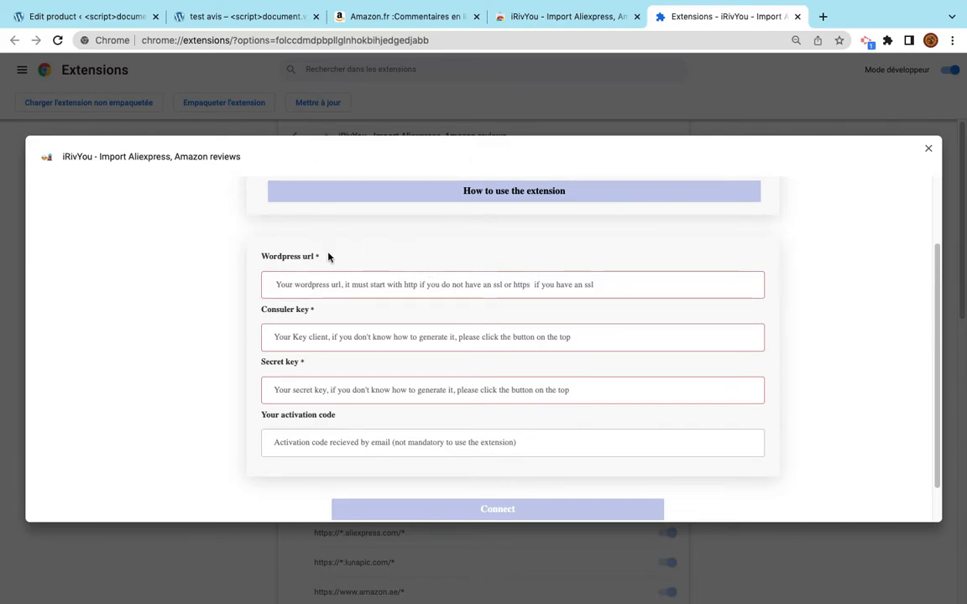
left_click(114, 17)
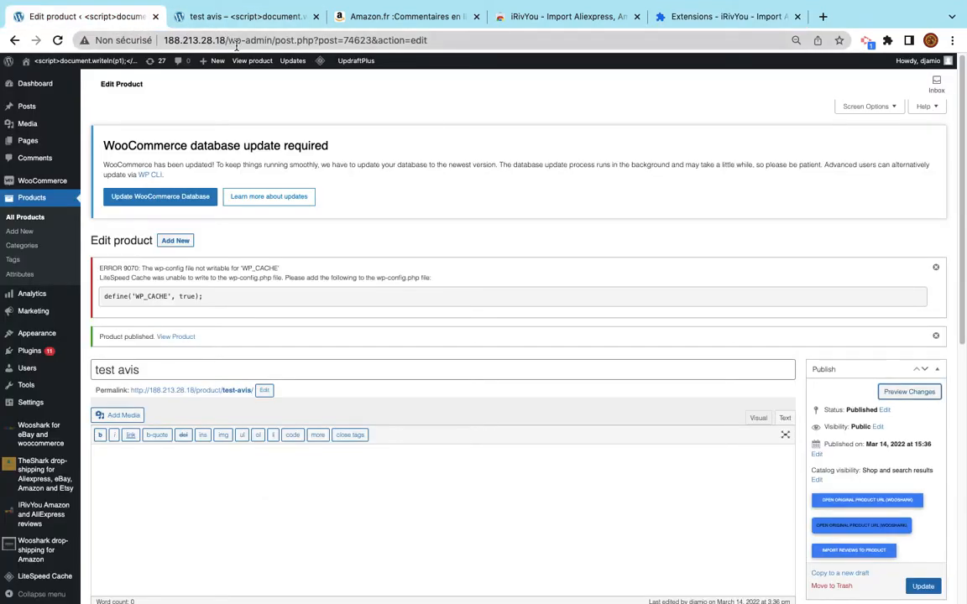
left_click_drag(228, 44, 127, 32)
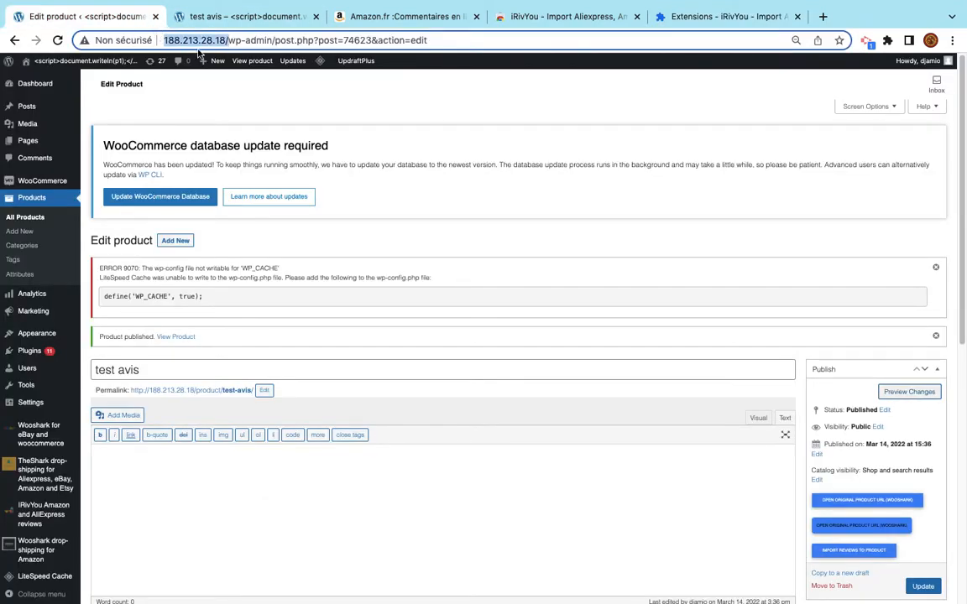
mouse_move(225, 68)
left_click(228, 42)
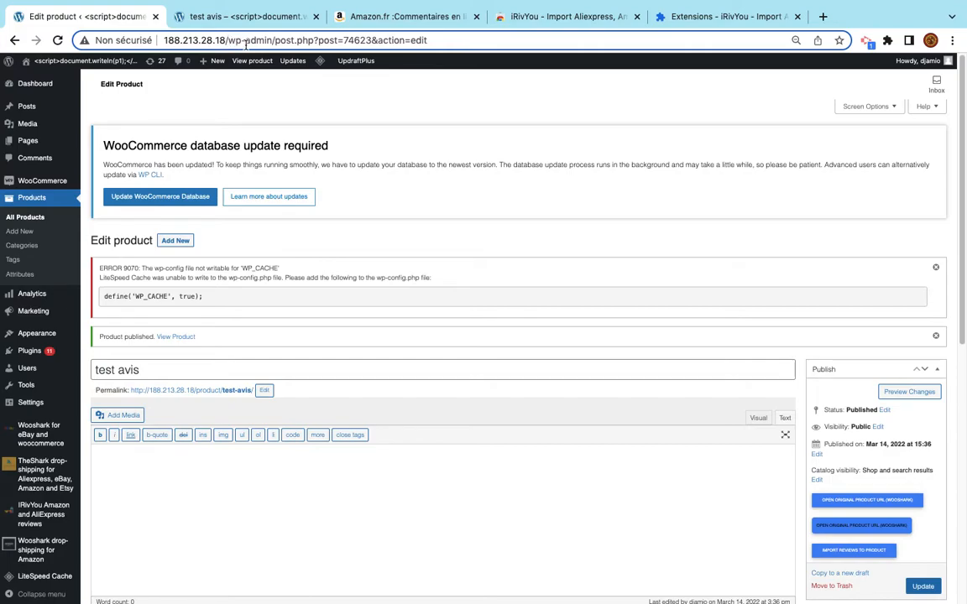
left_click_drag(228, 41, 146, 37)
key("super+c")
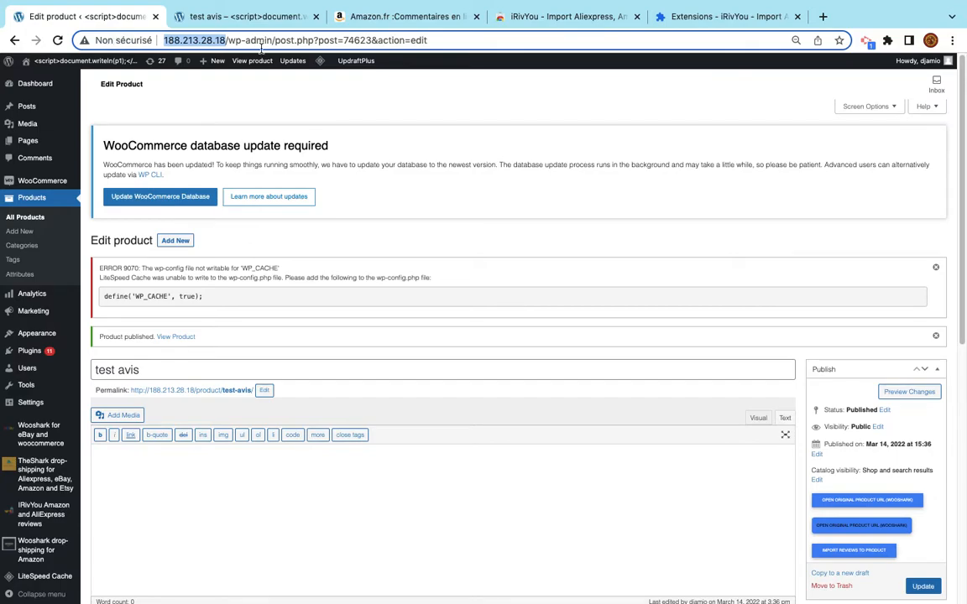
left_click(697, 17)
left_click(405, 285)
key("super+v")
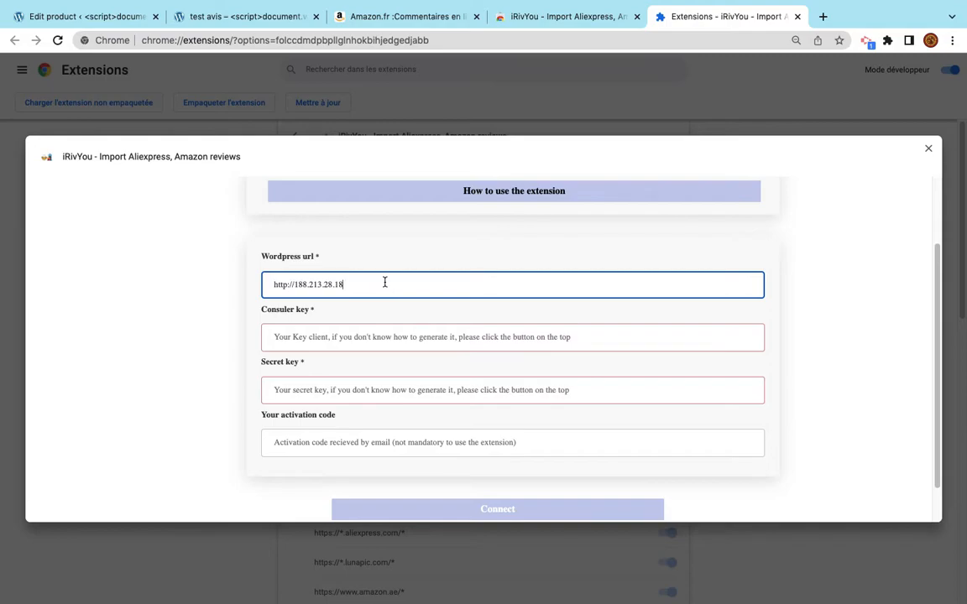
left_click_drag(286, 287, 258, 284)
left_click(356, 285)
Return to the WordPress admin and open the WooCommerce settings
left_click(242, 17)
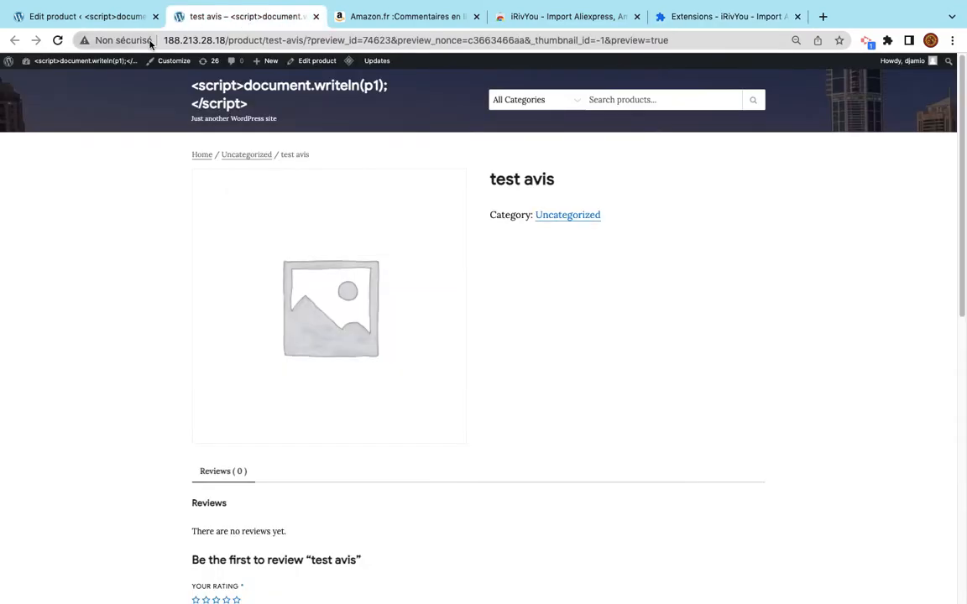
left_click(106, 25)
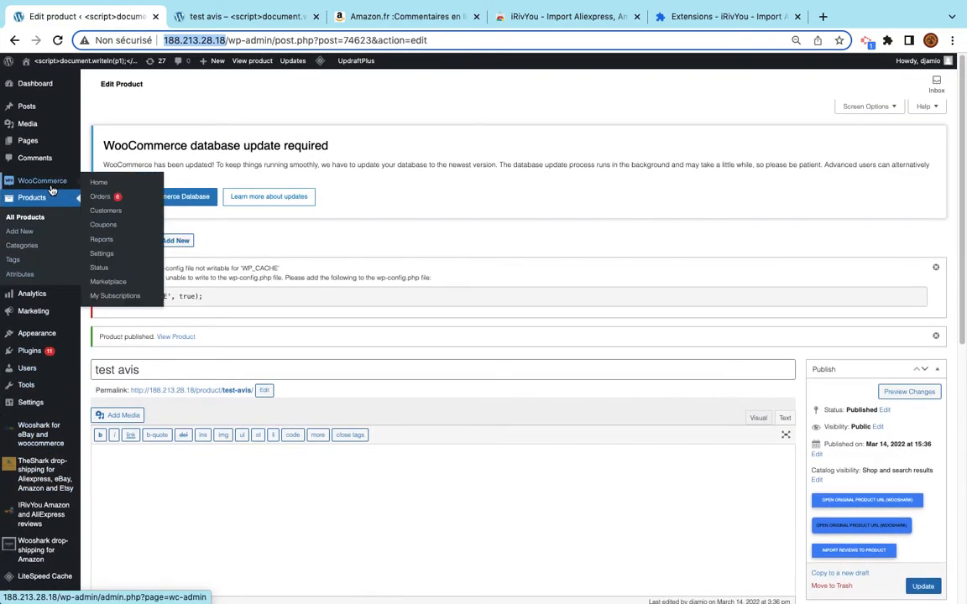
left_click(105, 255)
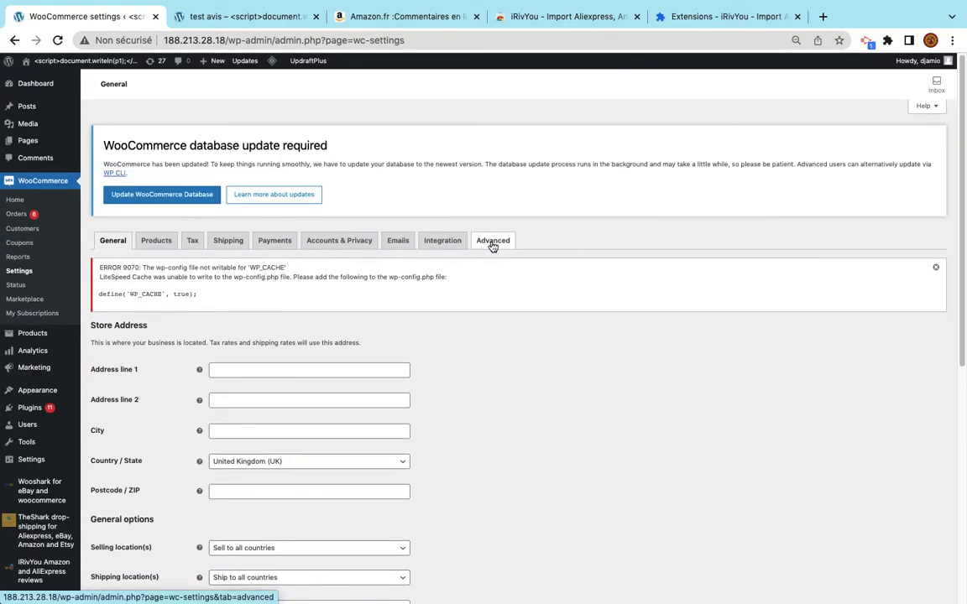
Generate a WooCommerce REST API key with the description "test" and Read/Write permissions
left_click(493, 241)
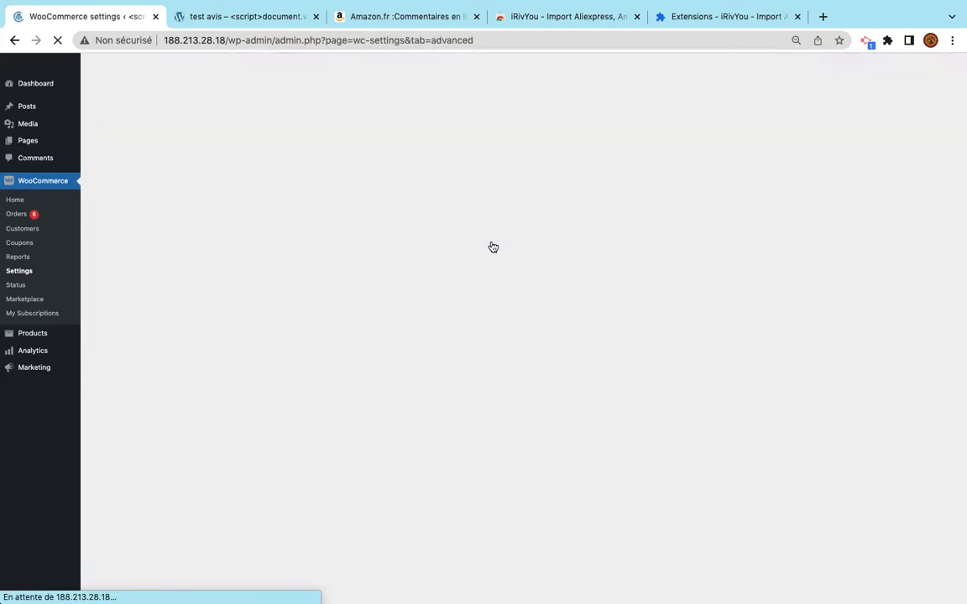
left_click(148, 324)
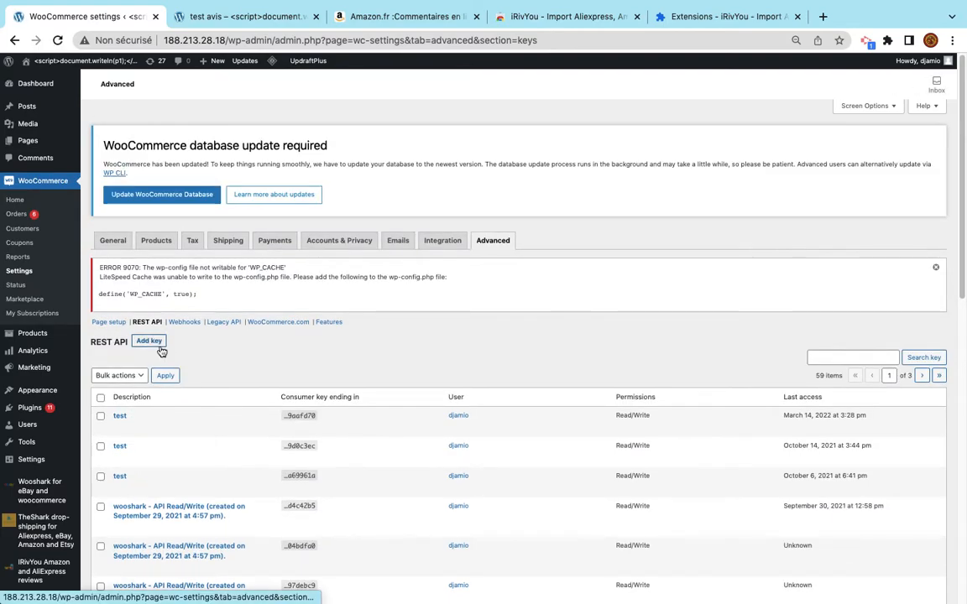
left_click(160, 346)
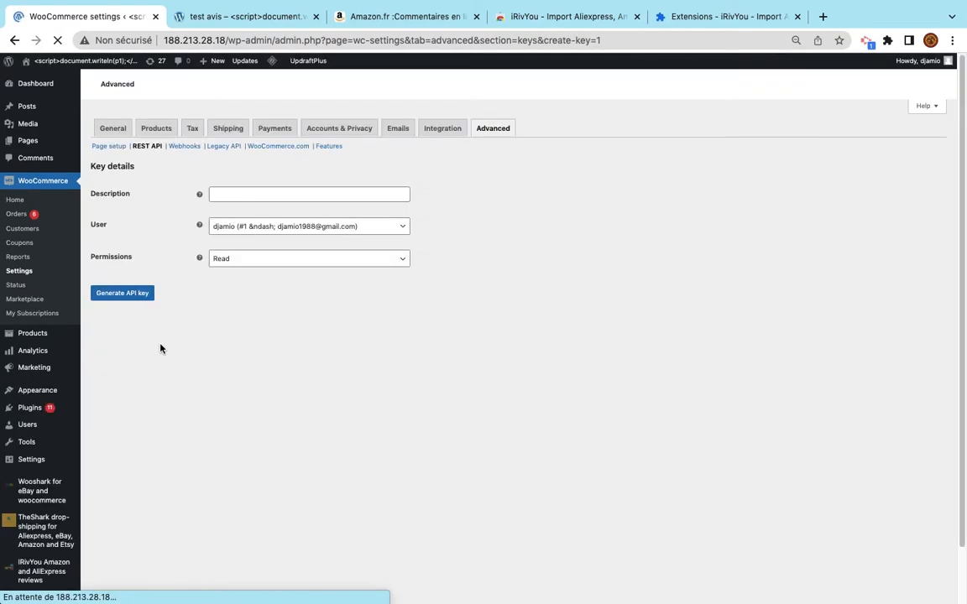
left_click(293, 375)
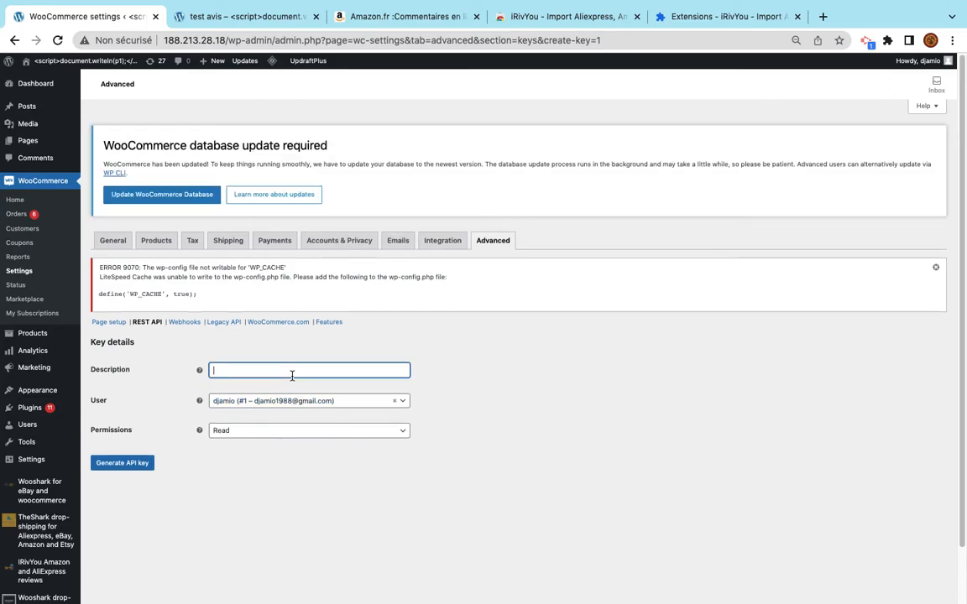
type("test")
left_click(260, 431)
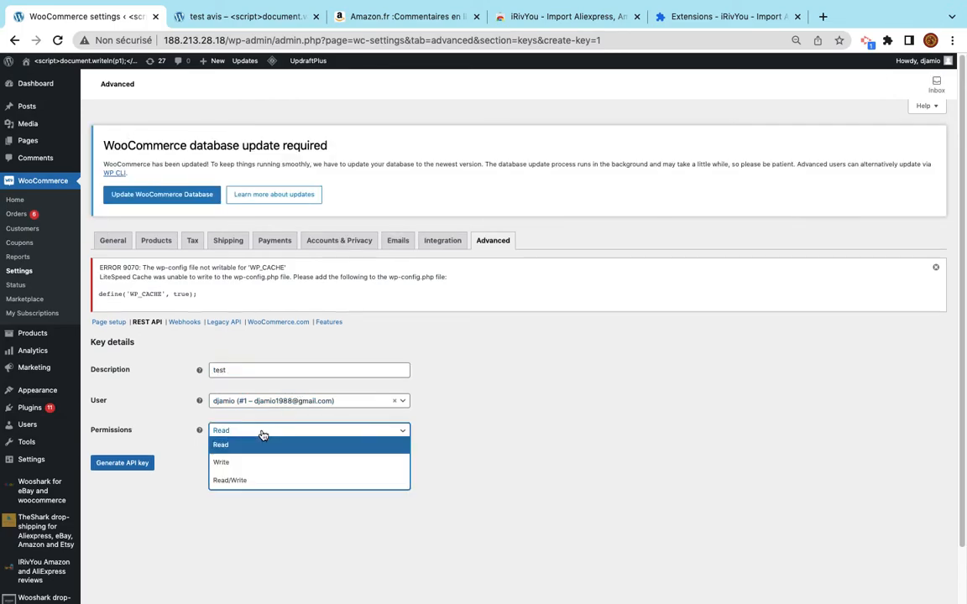
left_click(251, 482)
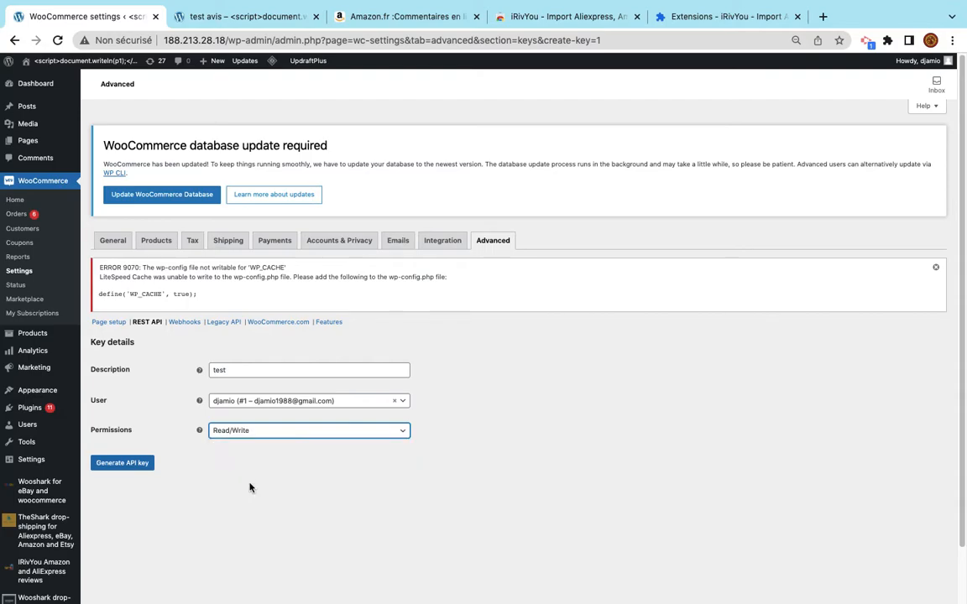
left_click(141, 466)
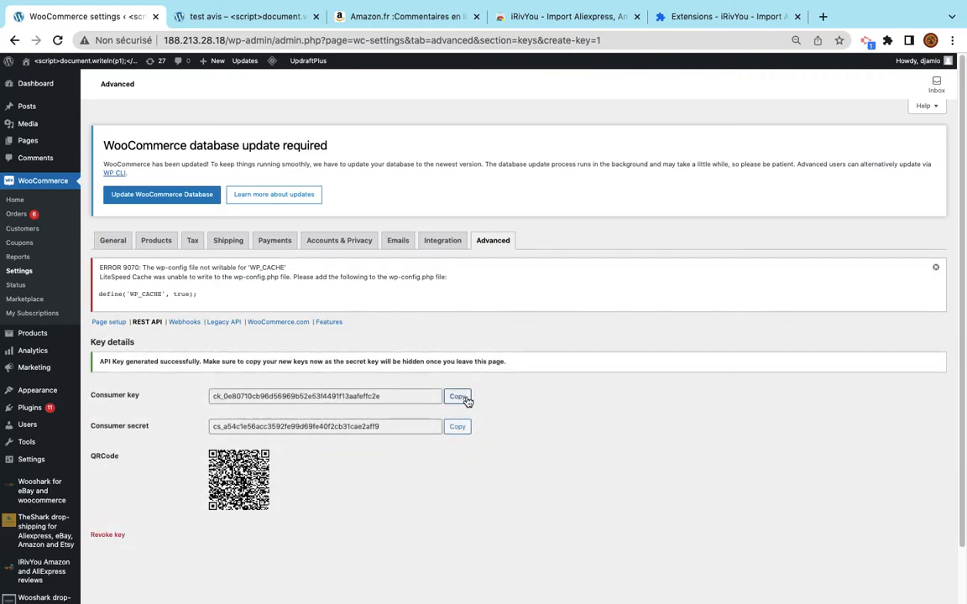
Copy the generated consumer key and paste it into the Consuler key field of the iRivYou options
left_click(460, 398)
left_click(718, 16)
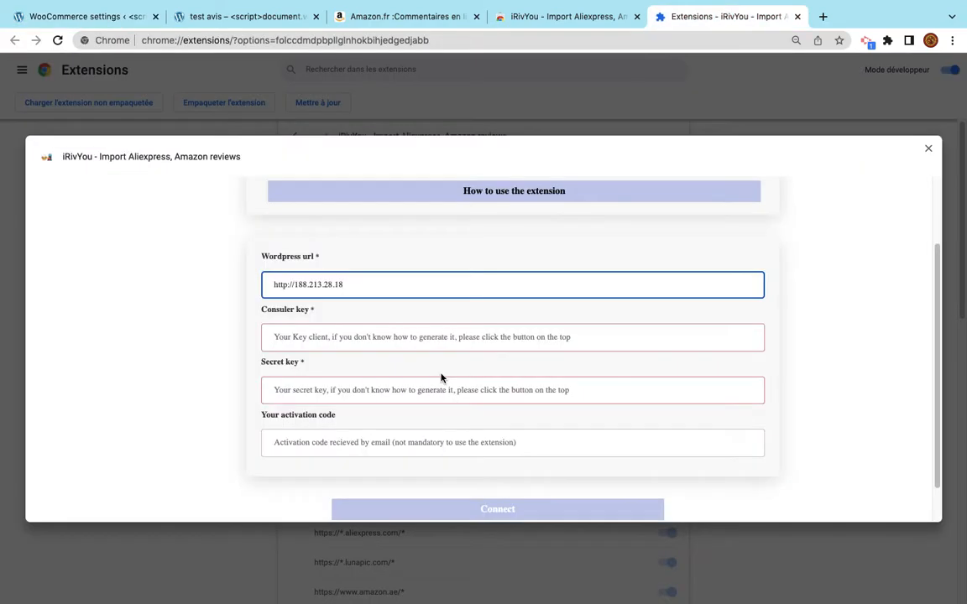
left_click(392, 339)
key("ctrl+v")
Copy the generated consumer secret from WooCommerce and paste it into the Secret key field of the iRivYou options
left_click(84, 16)
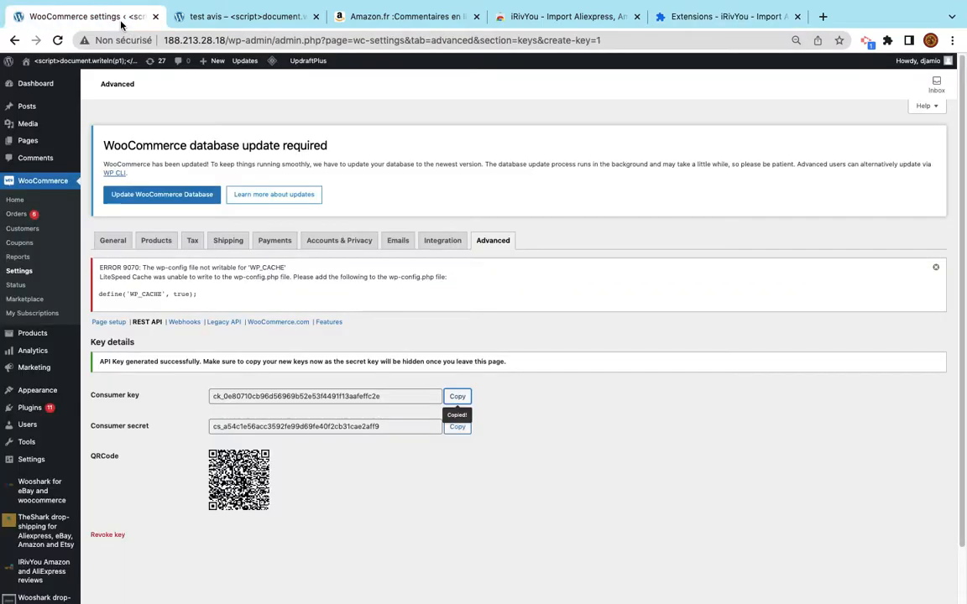
left_click(458, 427)
left_click(717, 16)
left_click(277, 389)
key("ctrl+v")
Connect iRivYou to the store without an activation code and check the connection status
scroll(412, 410, "down", 1)
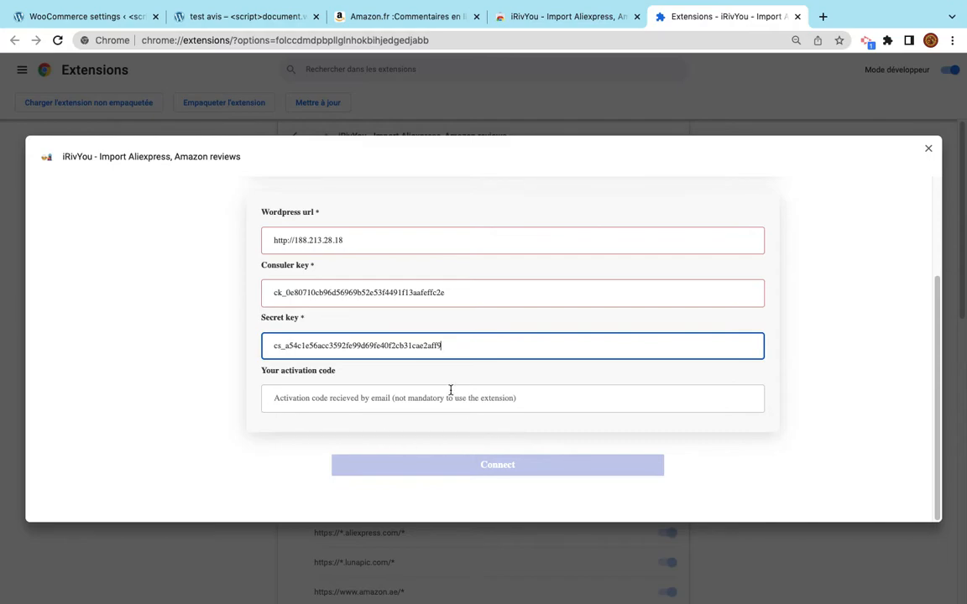
left_click(471, 470)
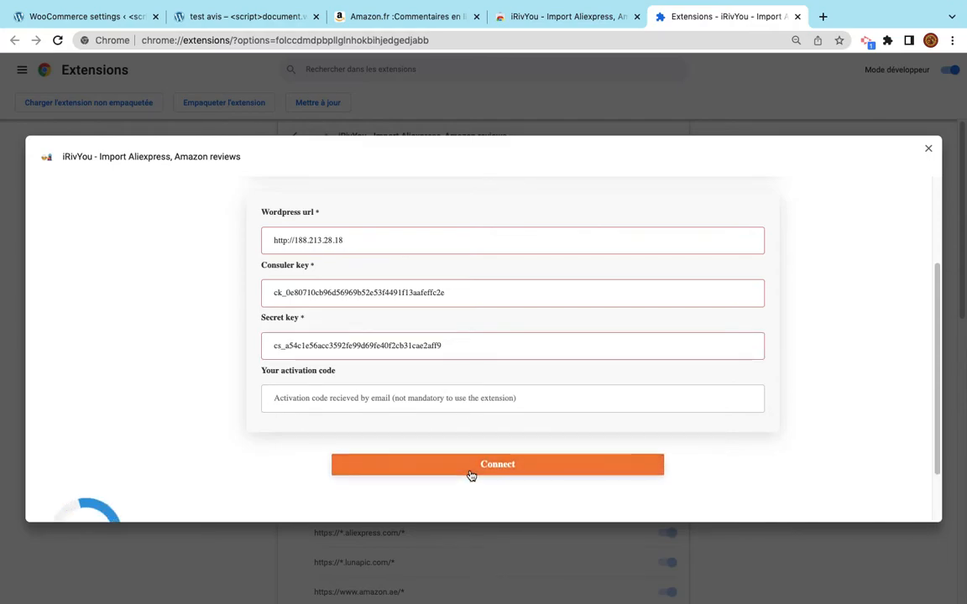
scroll(470, 475, "down", 1)
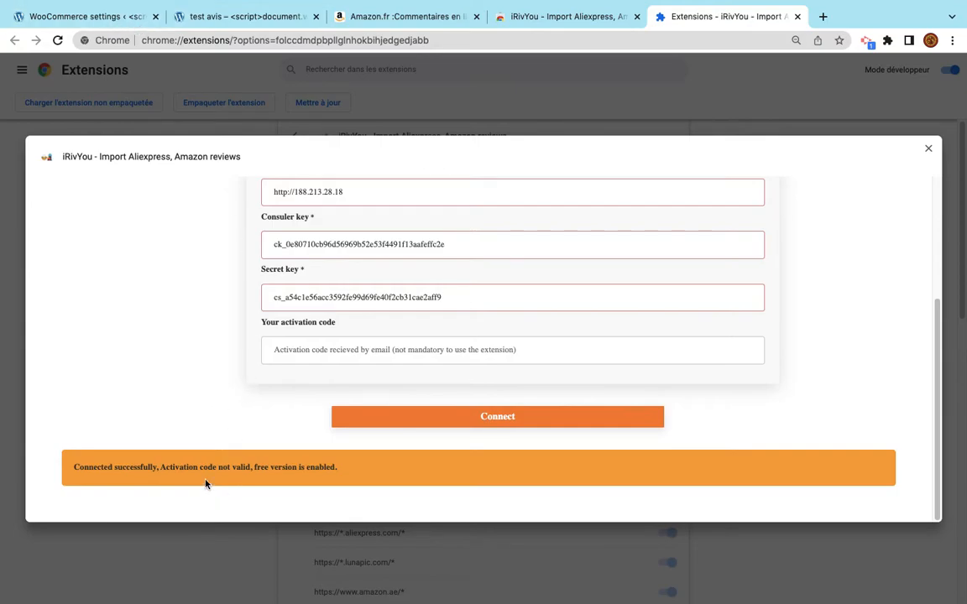
Open the WordPress permalink settings and save them with the Post name structure
left_click(92, 16)
scroll(184, 371, "down", 2)
mouse_move(42, 405)
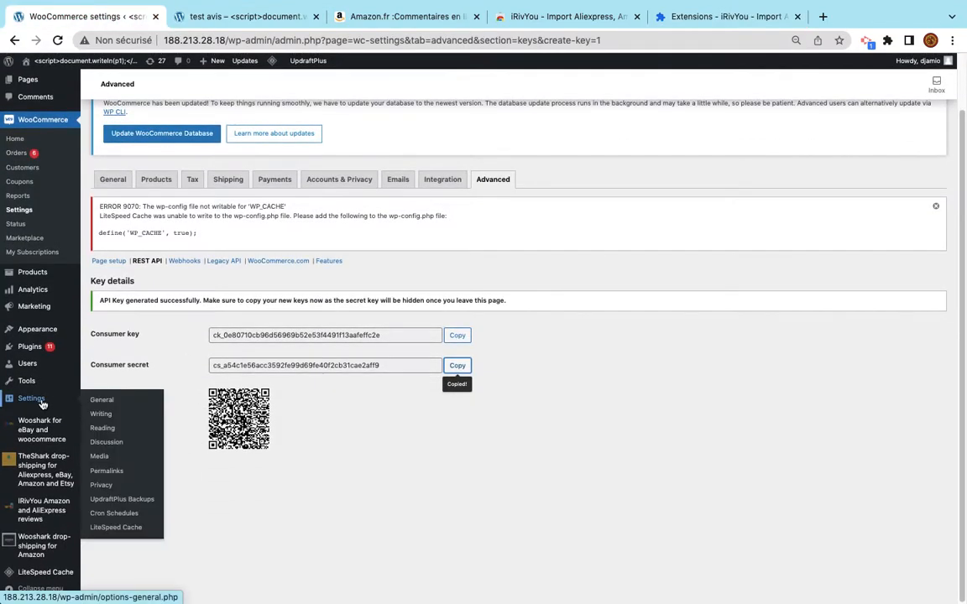
left_click(111, 473)
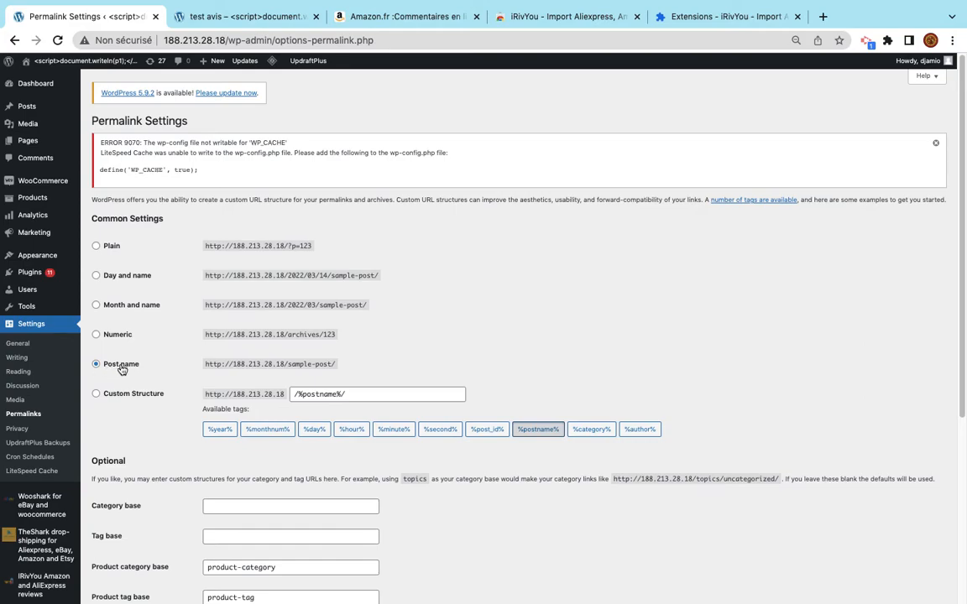
scroll(328, 408, "down", 5)
left_click(135, 550)
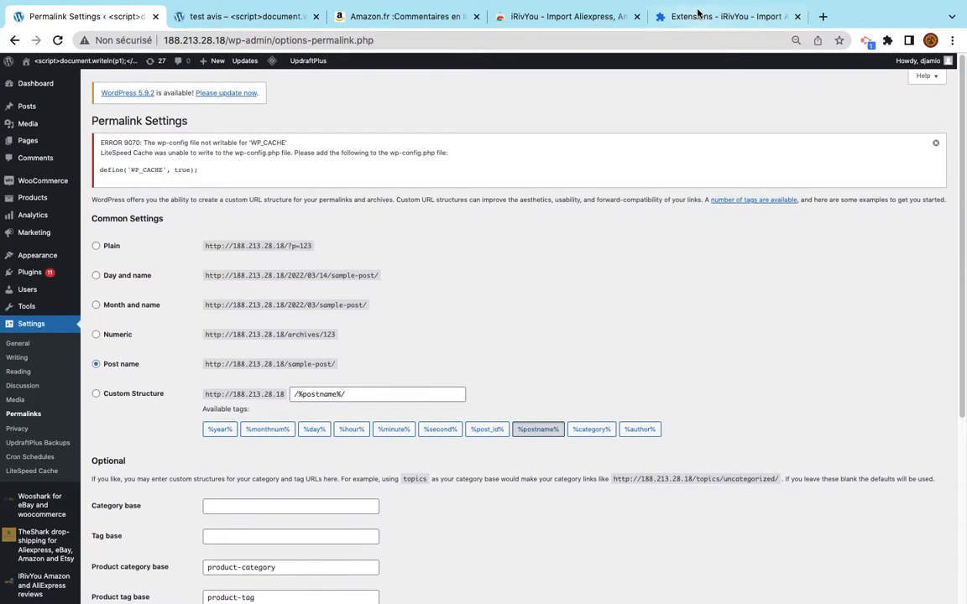
Return to Amazon.fr, leave the gift card reviews page and search for "samsung"
left_click(697, 11)
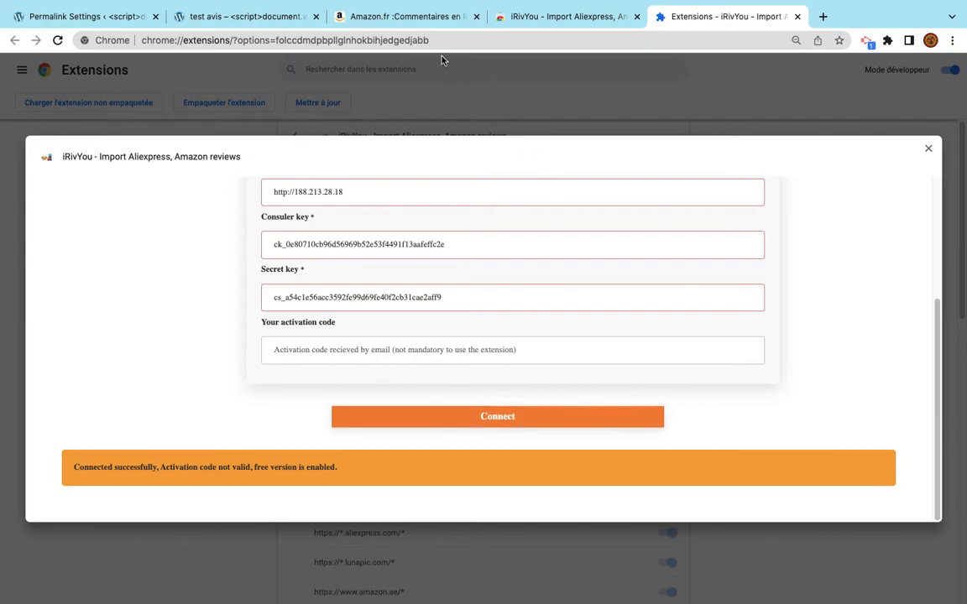
left_click(371, 26)
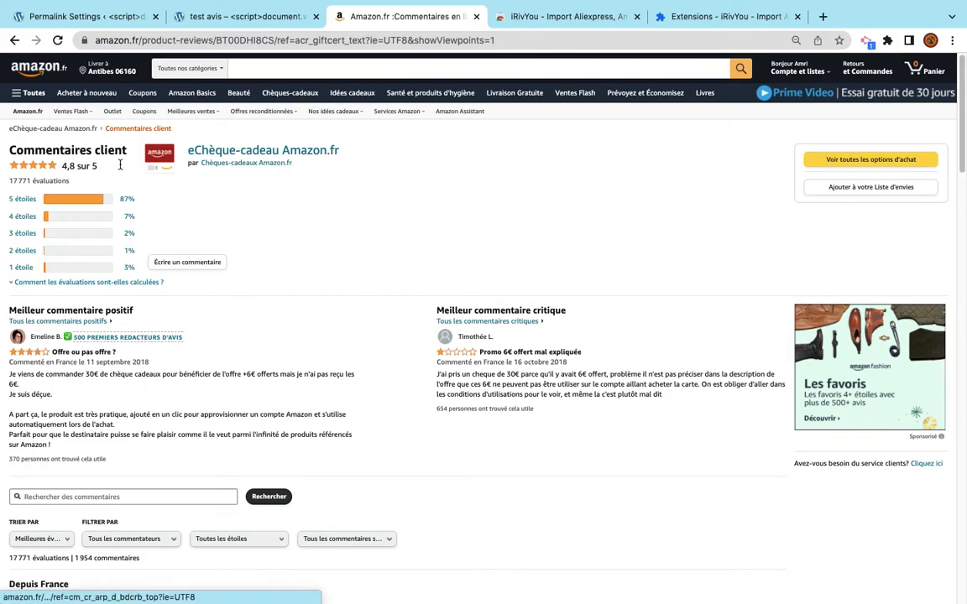
left_click(15, 40)
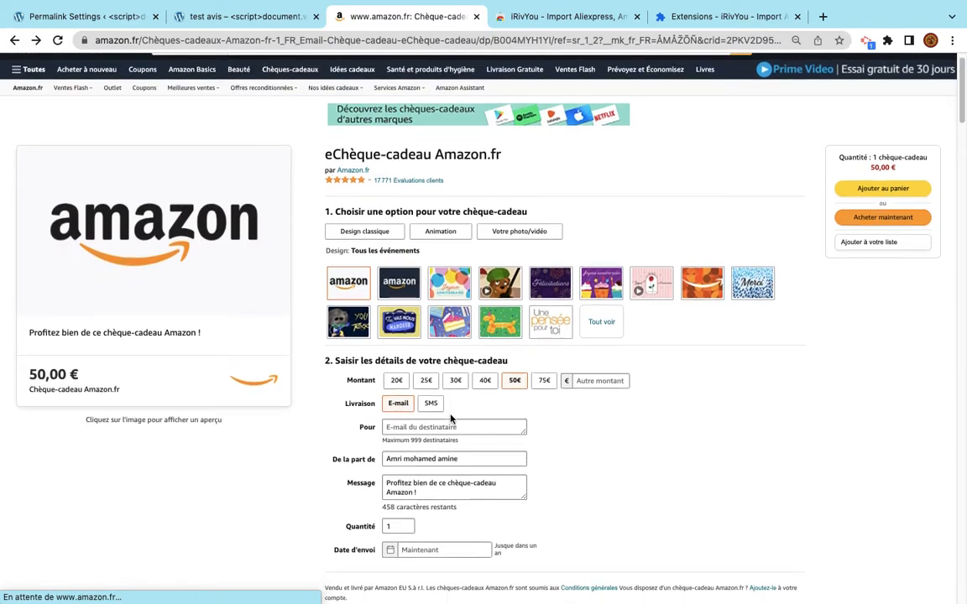
left_click(329, 64)
type("samsung")
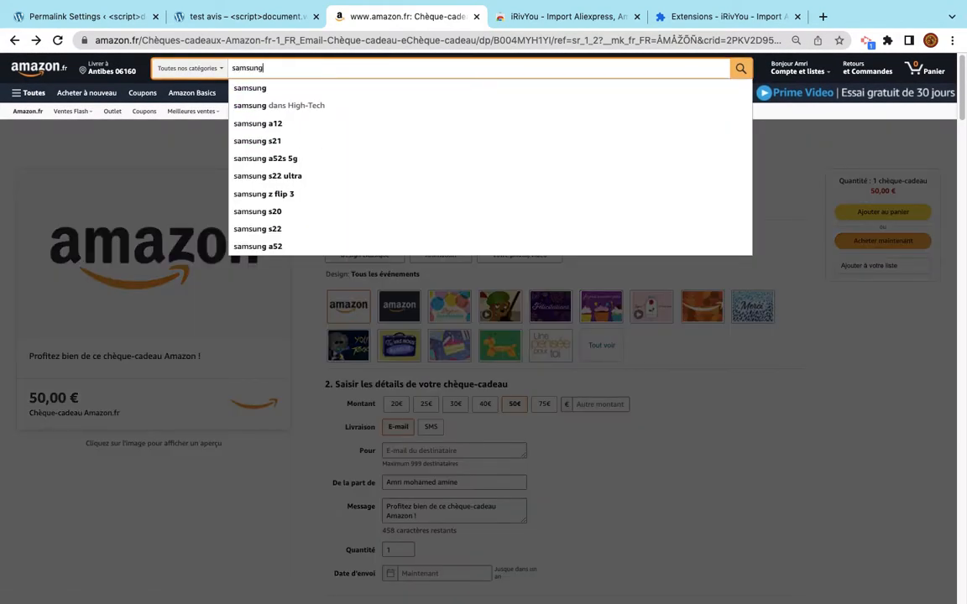
key("Return")
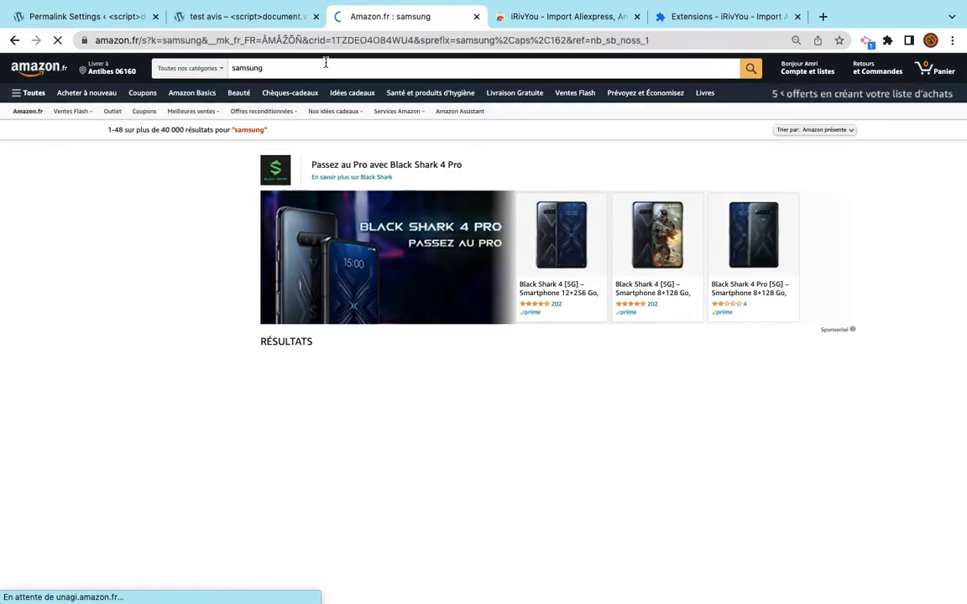
Open the Samsung Galaxy A12 16,5 cm (6.5") 64 Go Noir product and load its reviews with iRivYou's Import Reviews
scroll(497, 382, "down", 2)
scroll(504, 386, "down", 5)
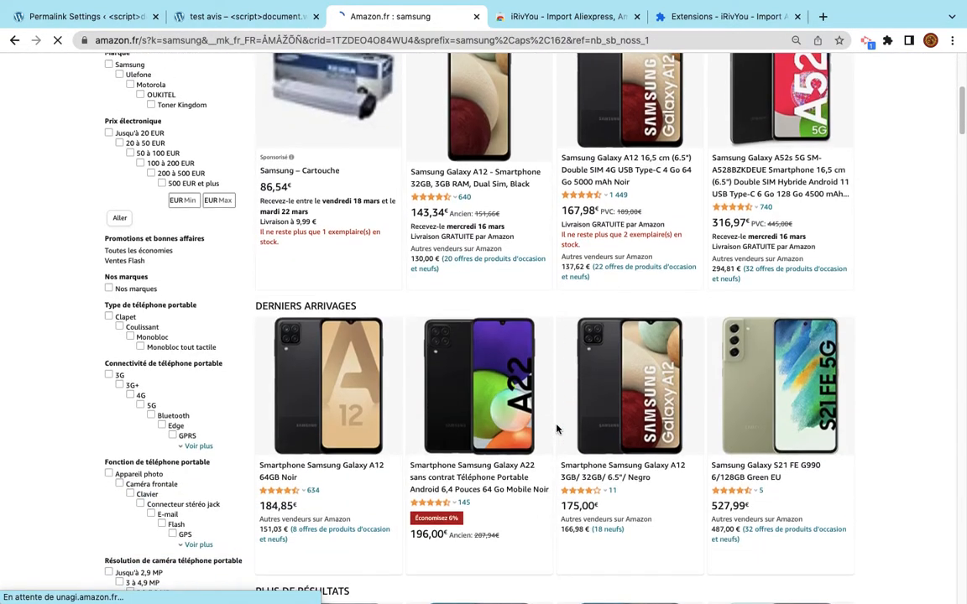
scroll(601, 445, "down", 1)
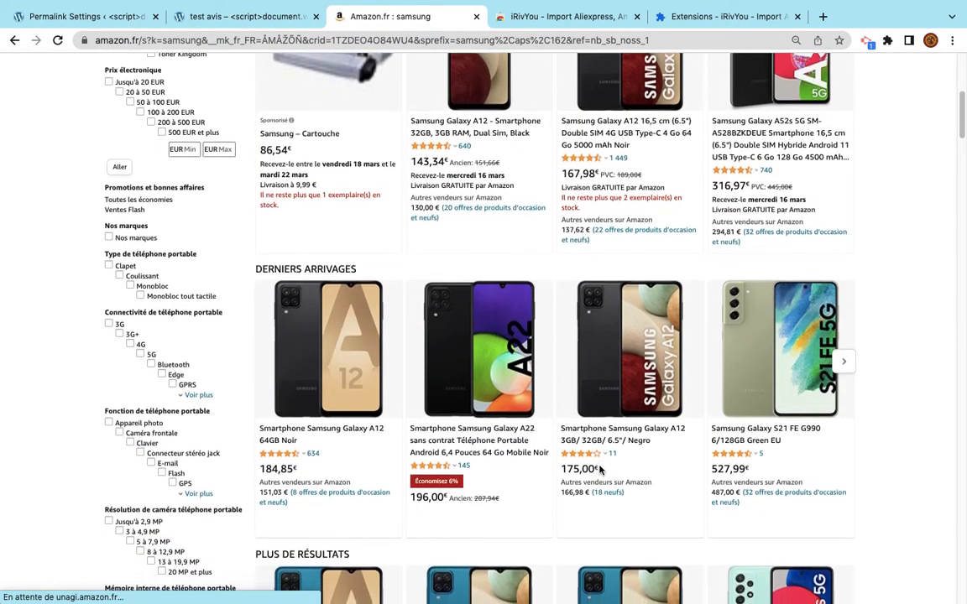
scroll(613, 322, "up", 5)
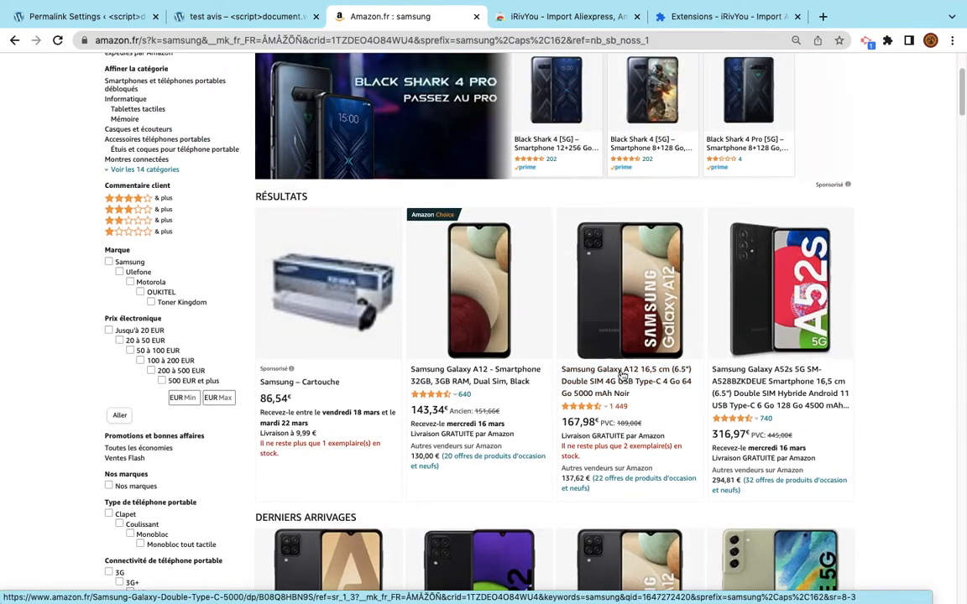
left_click(622, 315)
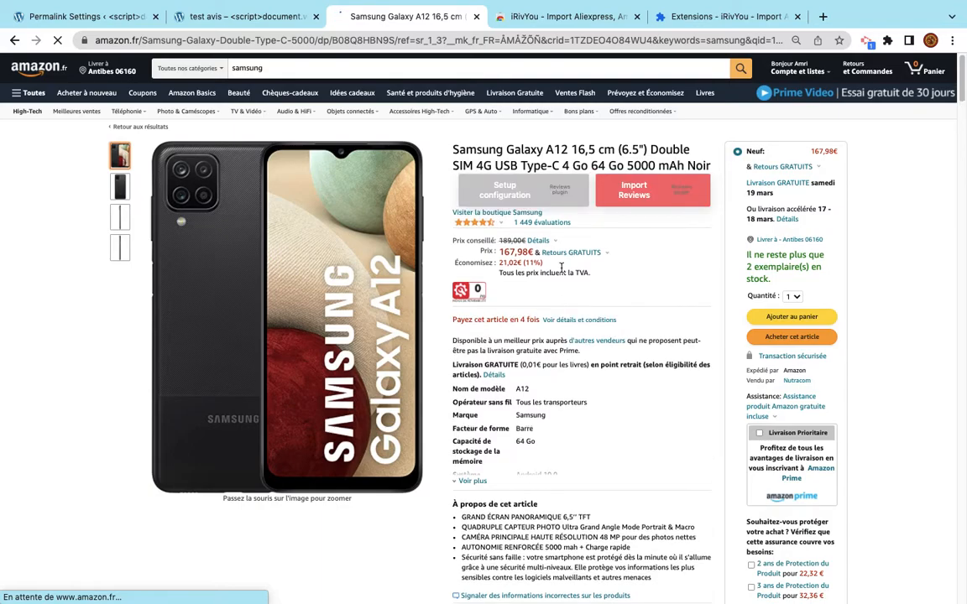
left_click(643, 198)
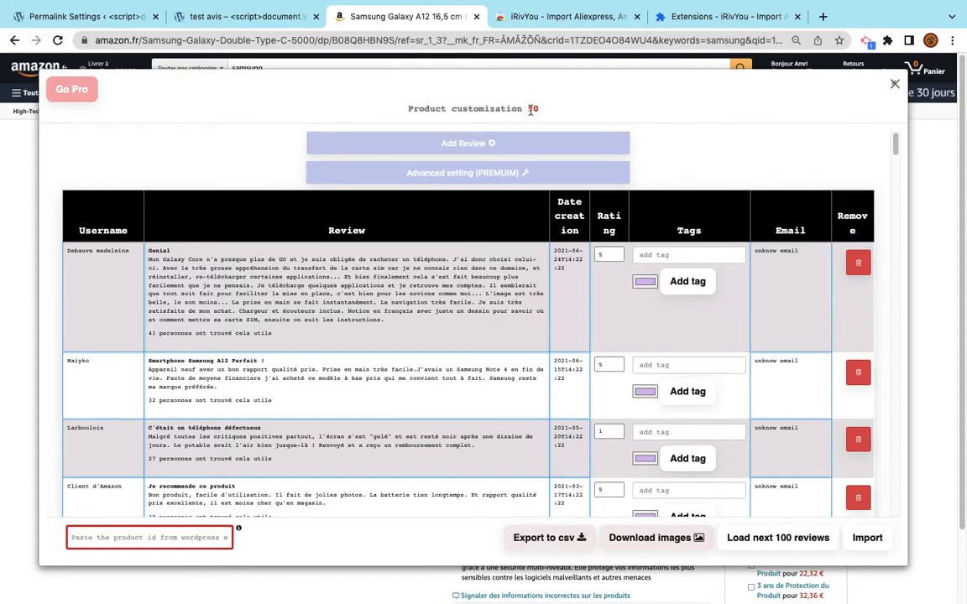
Examine the loaded Galaxy A12 reviews, including their texts, photos and ratings, and try selecting the editable review text
scroll(500, 302, "down", 12)
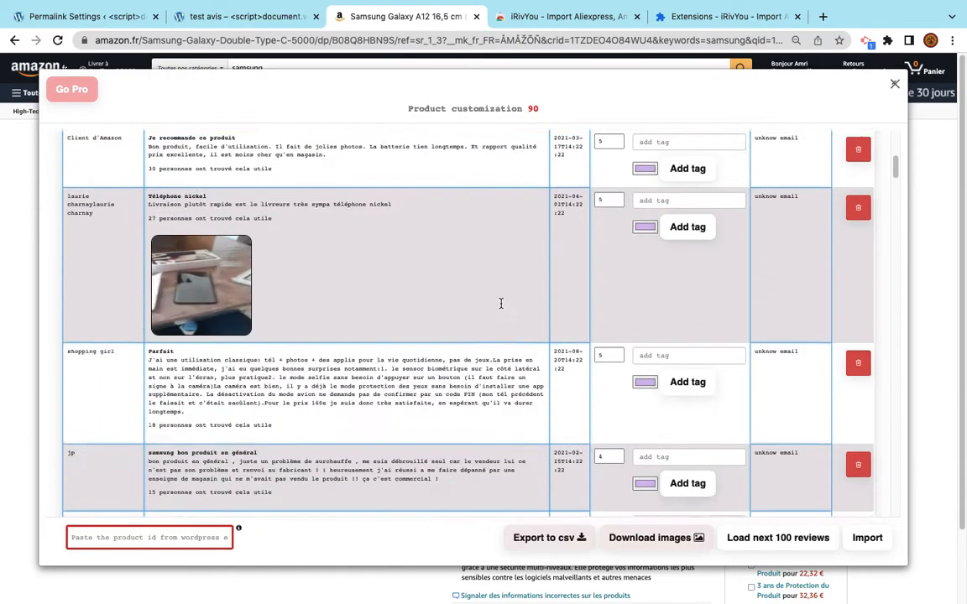
scroll(500, 303, "down", 1)
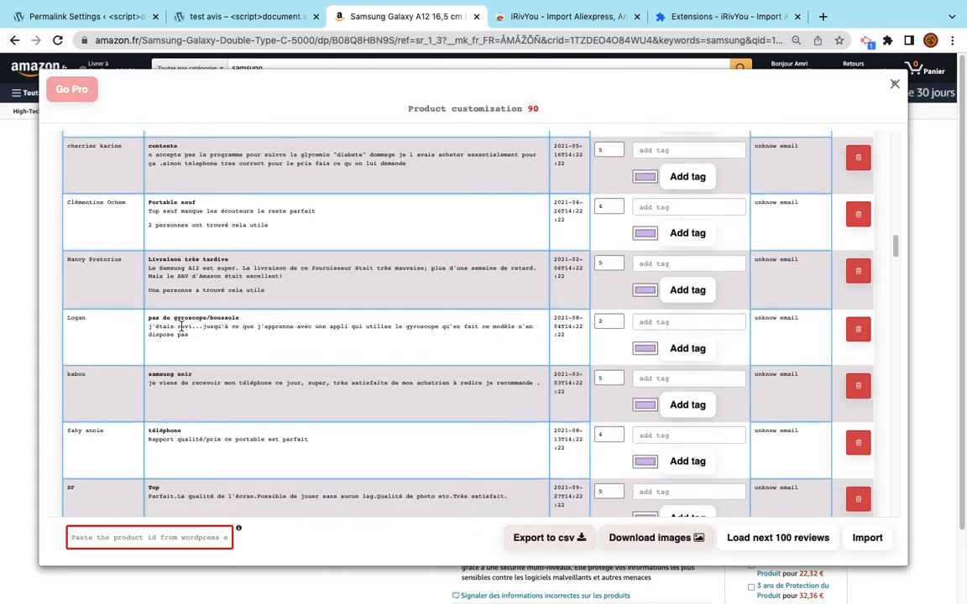
left_click_drag(149, 319, 190, 335)
scroll(193, 334, "down", 2)
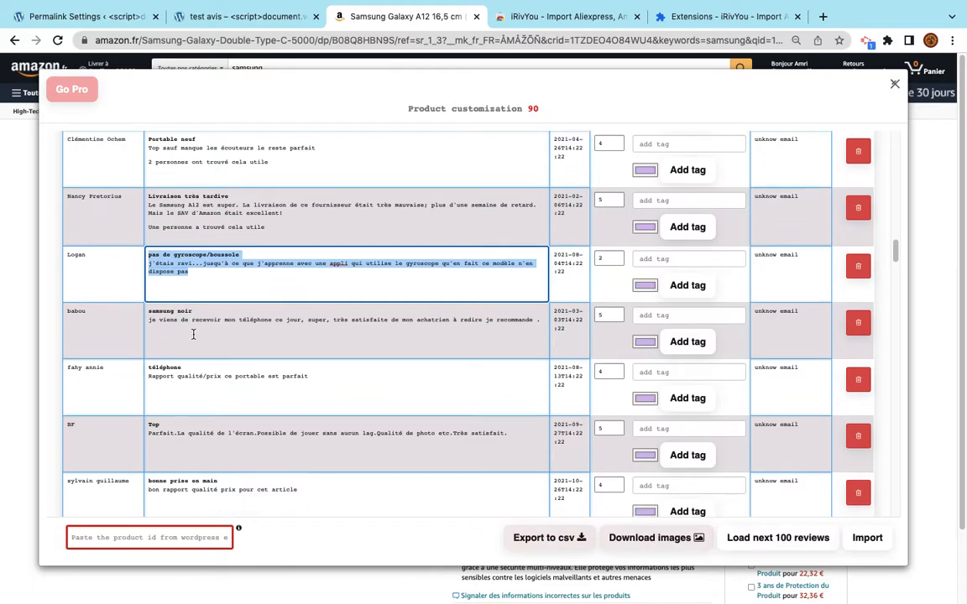
triple_click(193, 377)
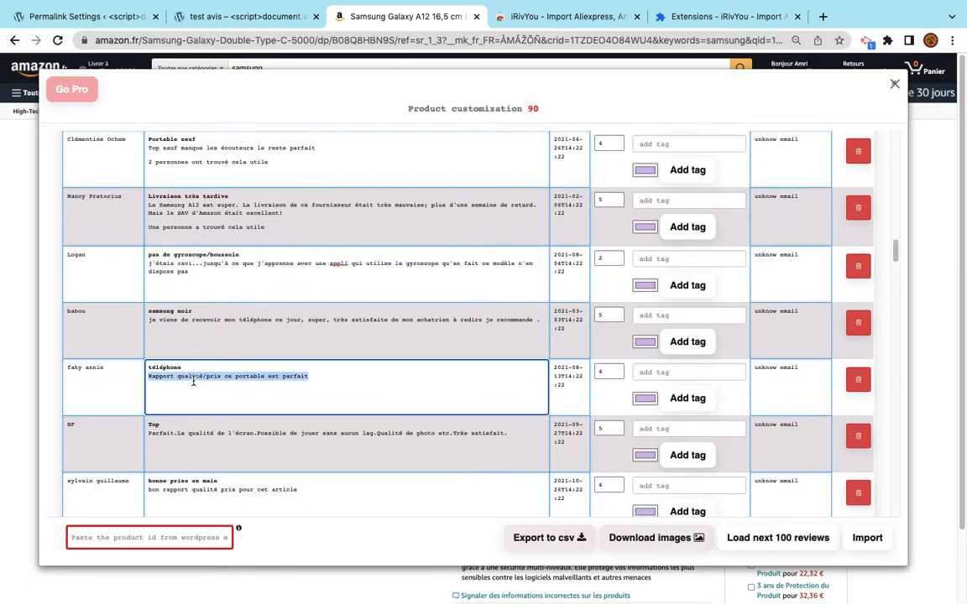
scroll(193, 380, "up", 10)
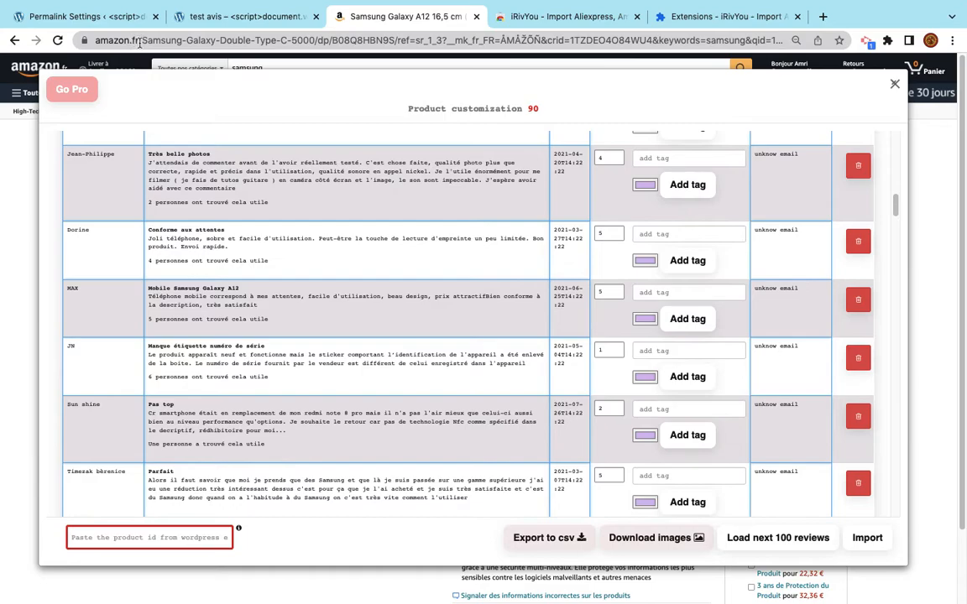
scroll(336, 309, "down", 5)
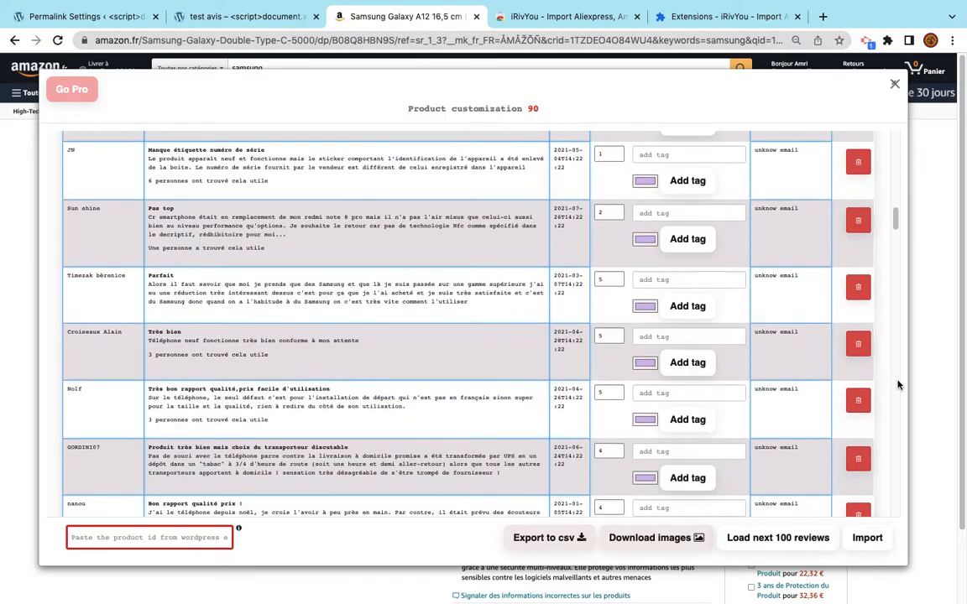
Remove seven consecutive reviews from the list, starting with "Très bon rapport qualité,prix facile d'utilisation"
left_click(859, 404)
left_click(862, 408)
left_click(862, 408)
left_click(862, 408)
left_click(862, 408)
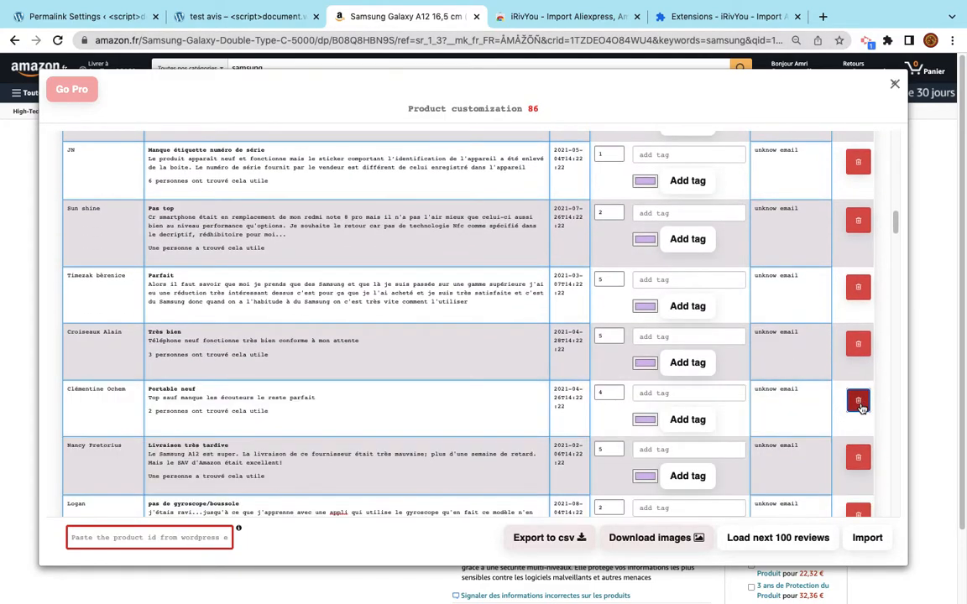
left_click(862, 408)
left_click(862, 408)
Add the tag "test" to the review titled "samsung noir"
left_click(709, 395)
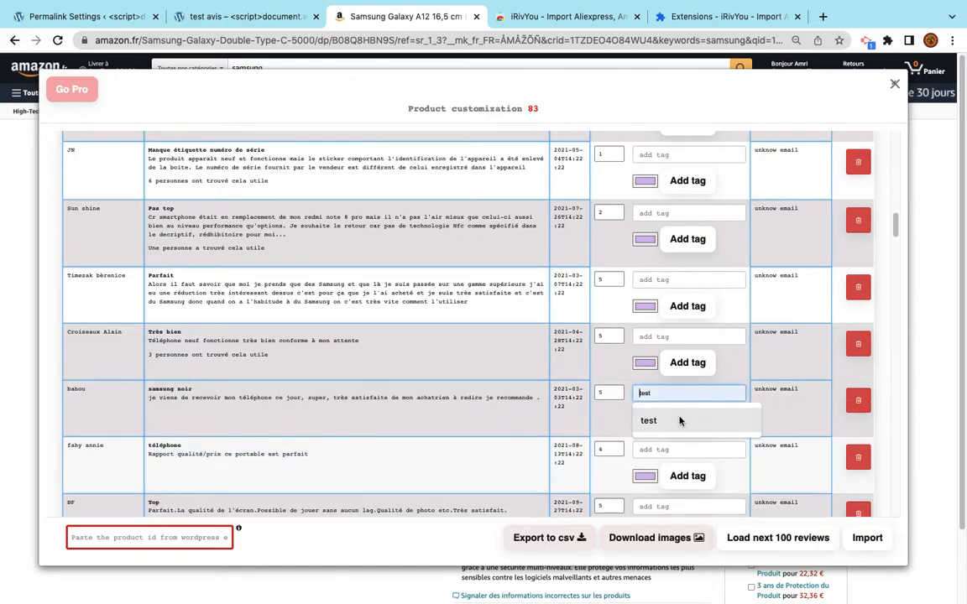
left_click(682, 420)
left_click(686, 420)
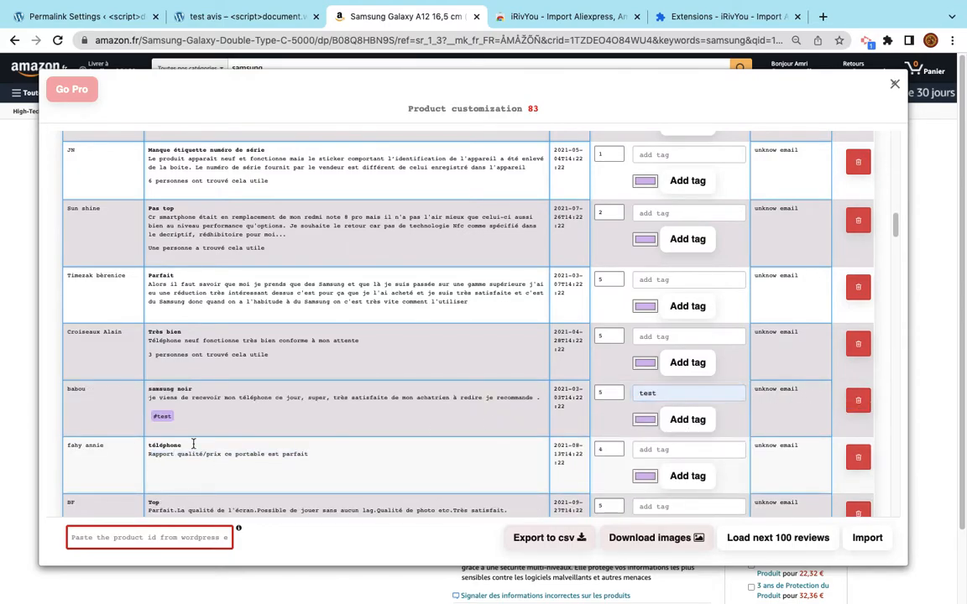
Add the tag "stylish" to the "Très bien" review that begins "Téléphone neuf fonctionne très bien"
left_click(676, 336)
type("stylsh")
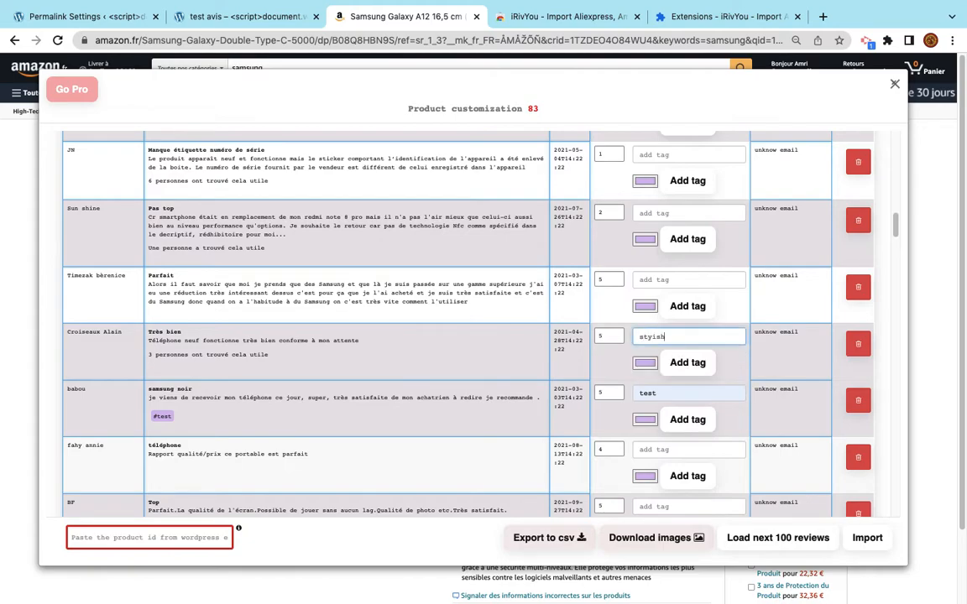
double_click(666, 340)
type("g")
left_click(689, 363)
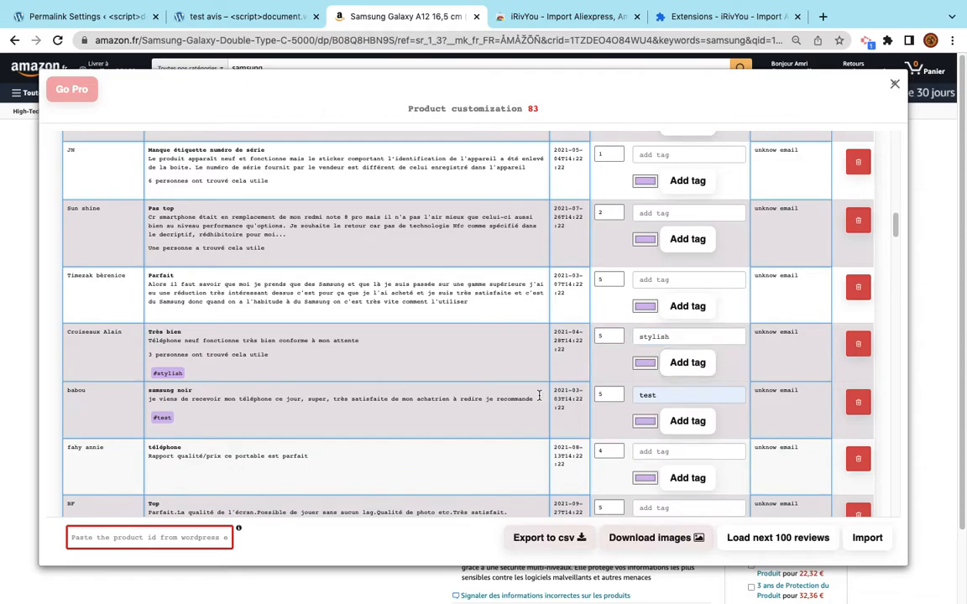
Examine the remaining loaded reviews through to the end of the list, and select the editable text of a "bon produit" review
scroll(487, 404, "down", 2)
scroll(486, 403, "down", 20)
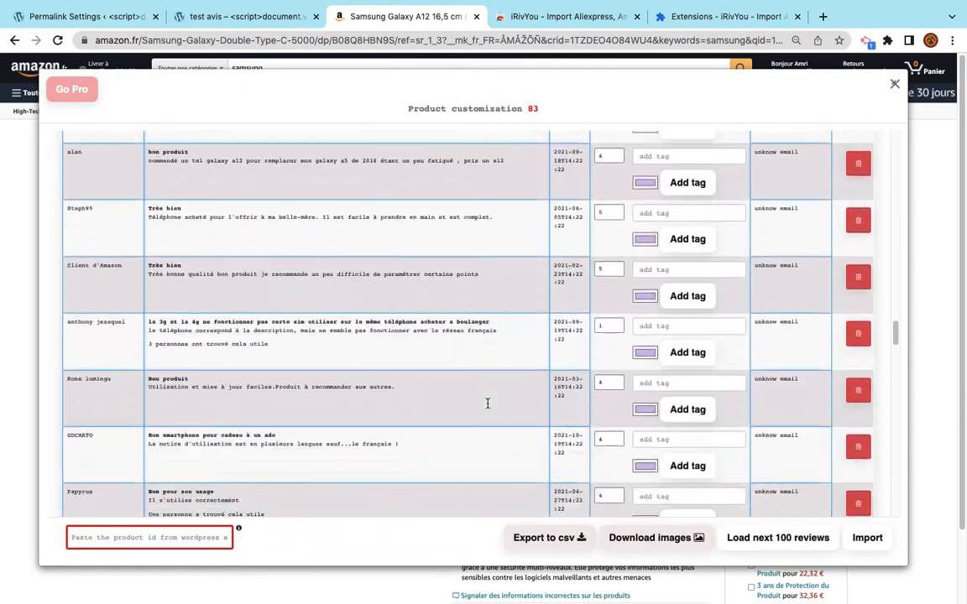
scroll(487, 404, "down", 15)
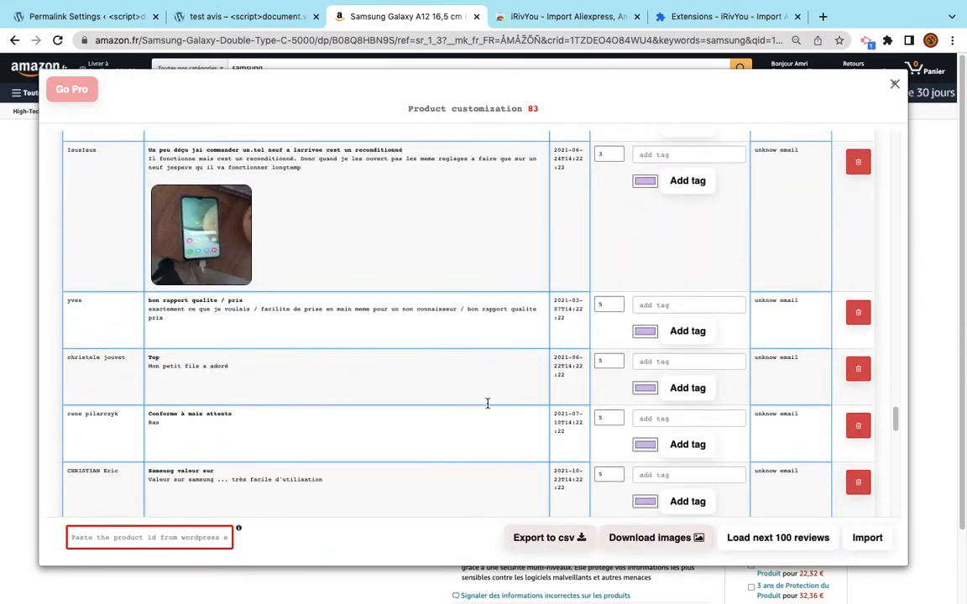
scroll(487, 404, "down", 10)
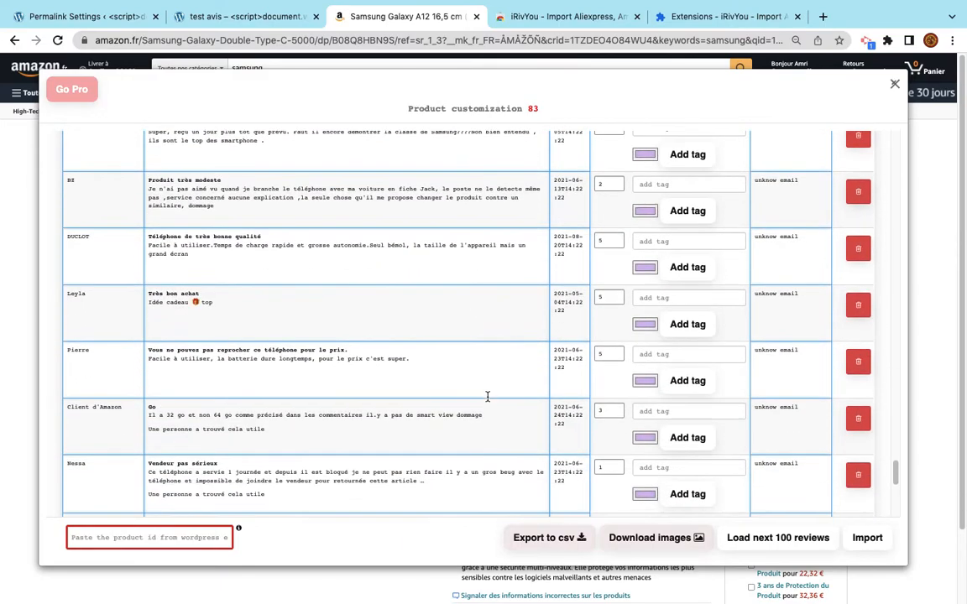
scroll(336, 355, "down", 5)
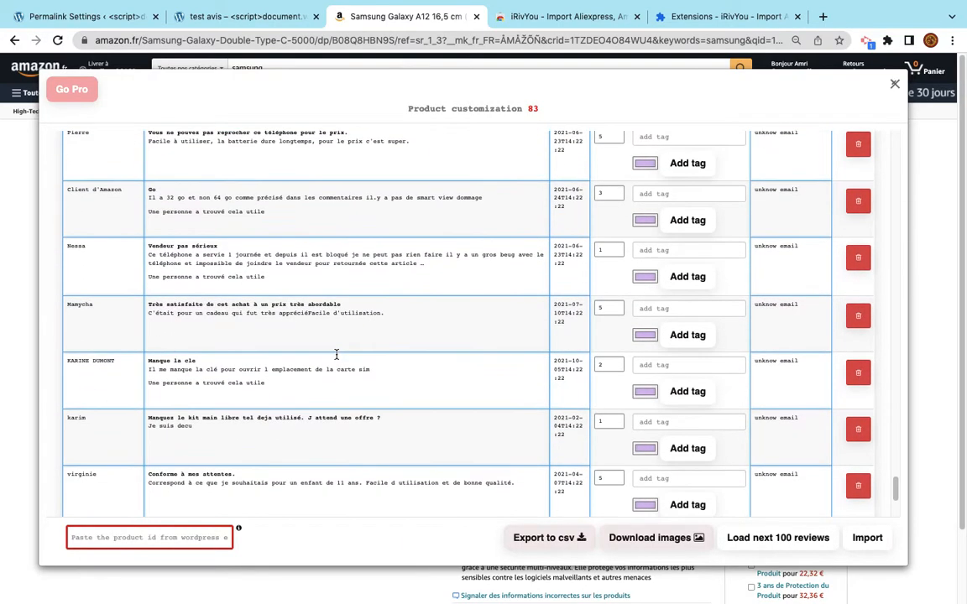
scroll(336, 355, "down", 2)
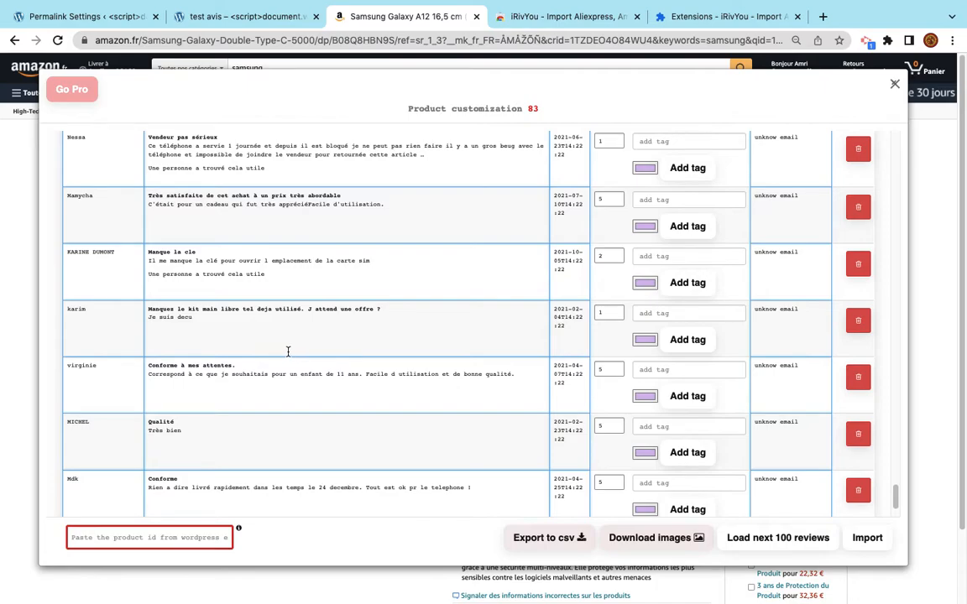
scroll(278, 372, "down", 1)
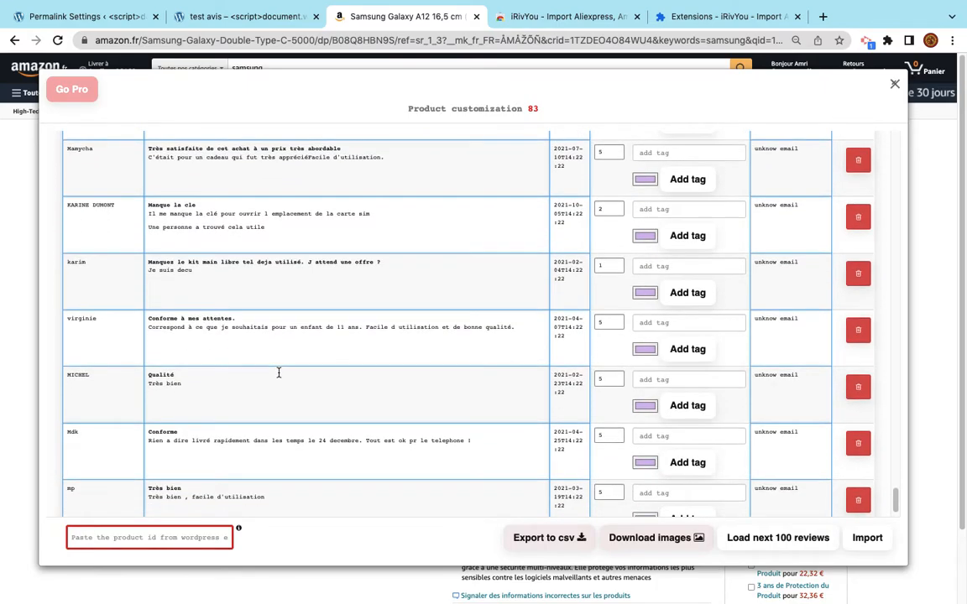
scroll(281, 383, "down", 1)
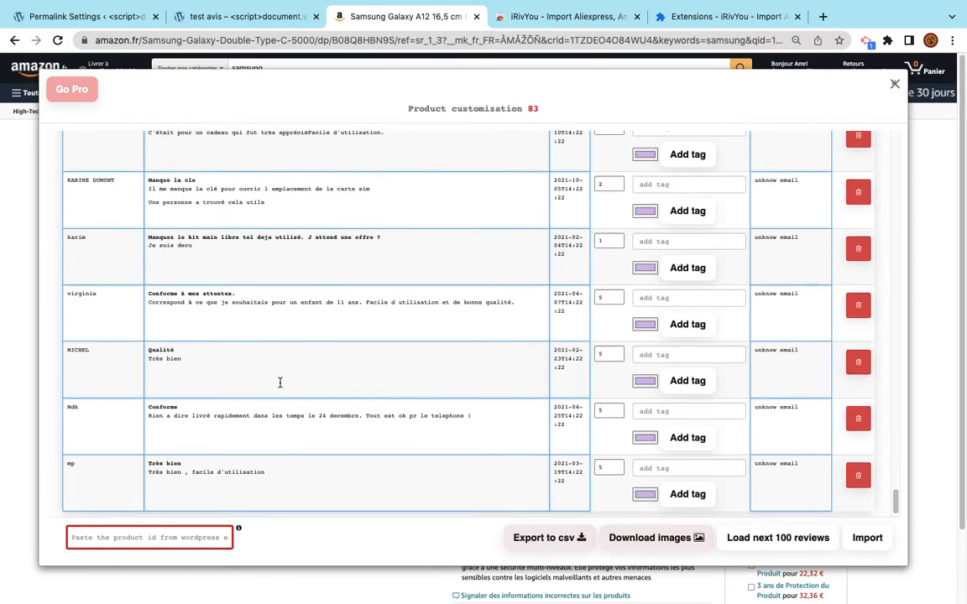
scroll(281, 383, "down", 2)
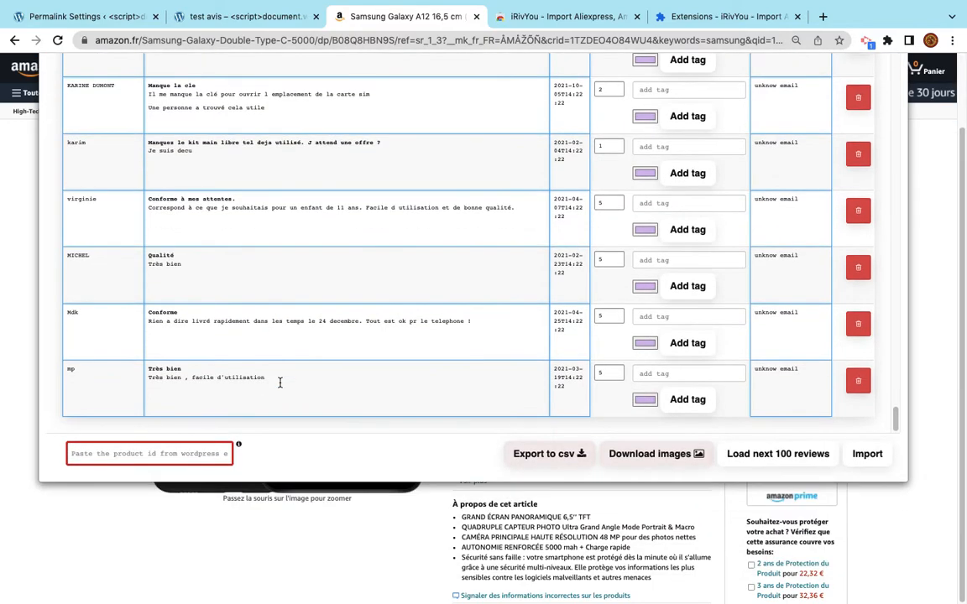
scroll(281, 382, "up", 5)
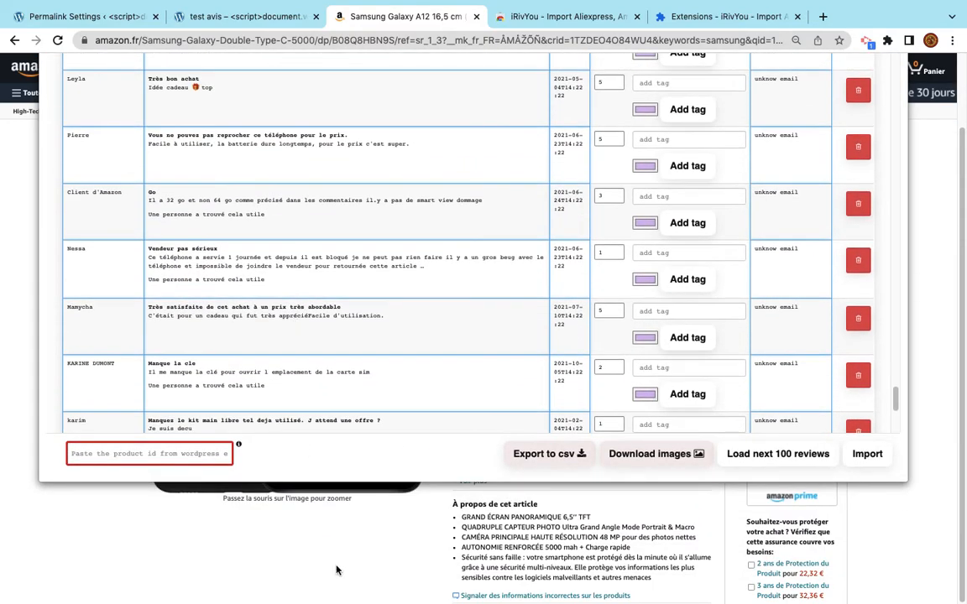
scroll(336, 571, "up", 1)
scroll(336, 571, "up", 1)
scroll(275, 345, "up", 10)
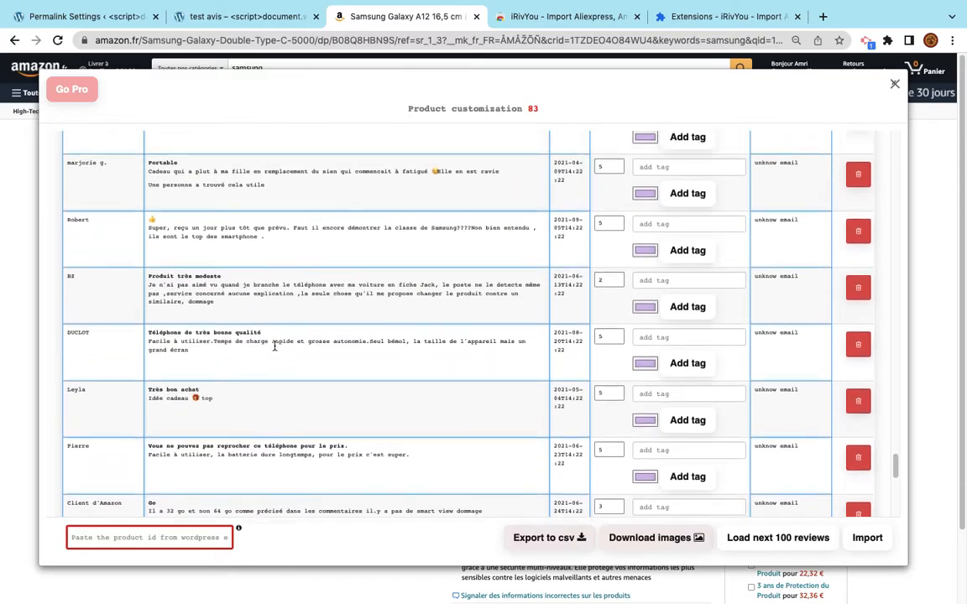
scroll(275, 345, "up", 10)
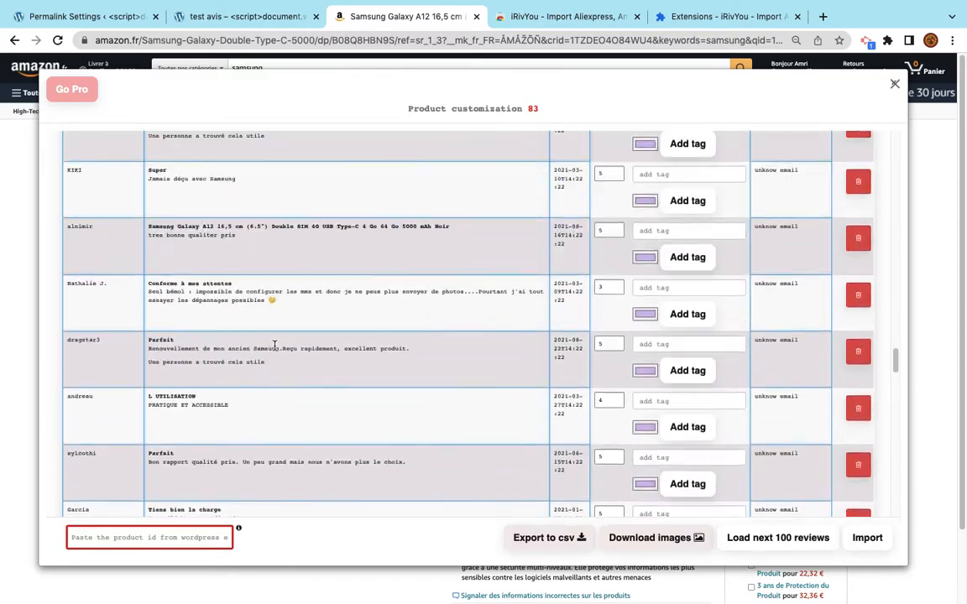
scroll(264, 286, "up", 5)
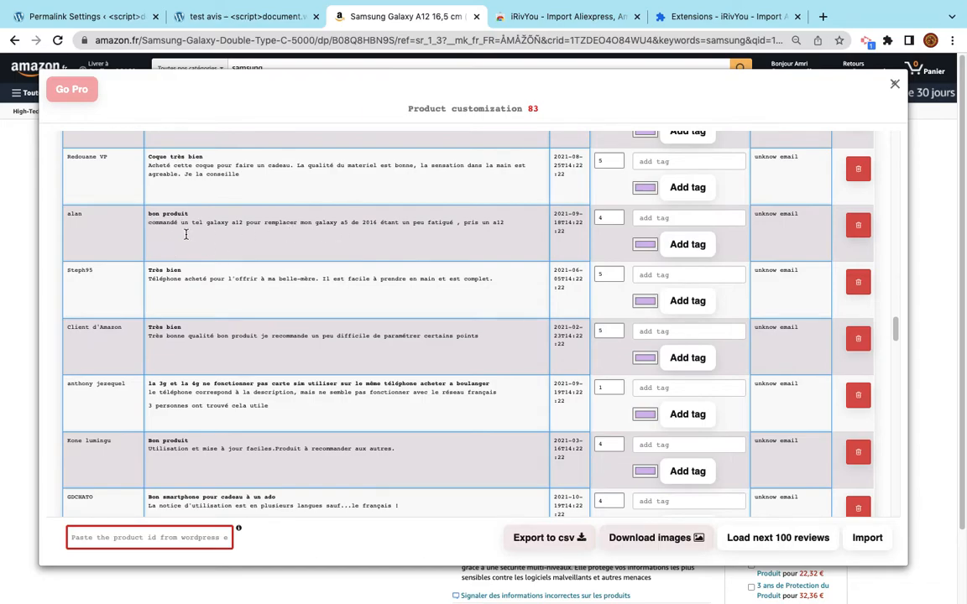
scroll(210, 256, "up", 1)
left_click(226, 282)
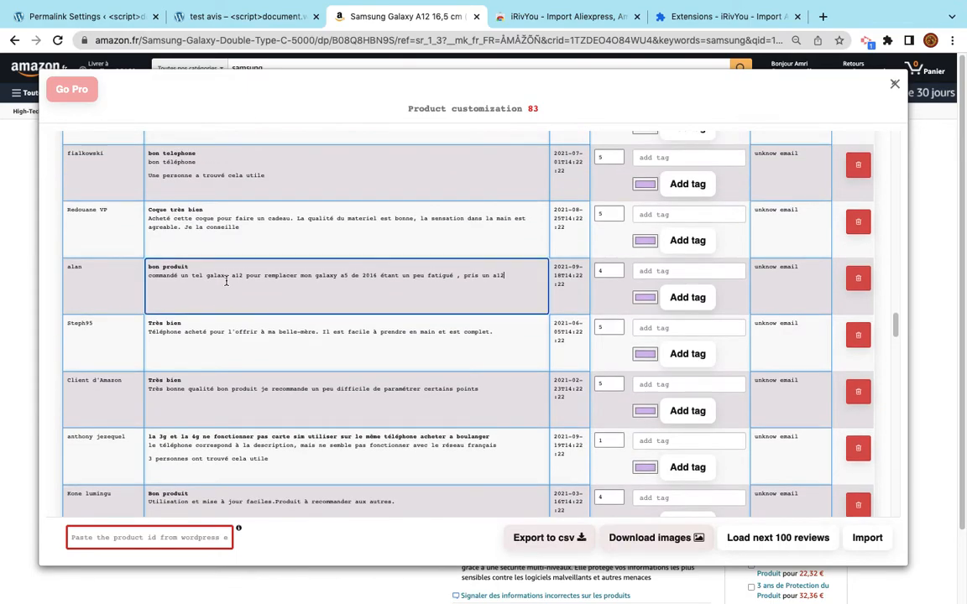
triple_click(226, 279)
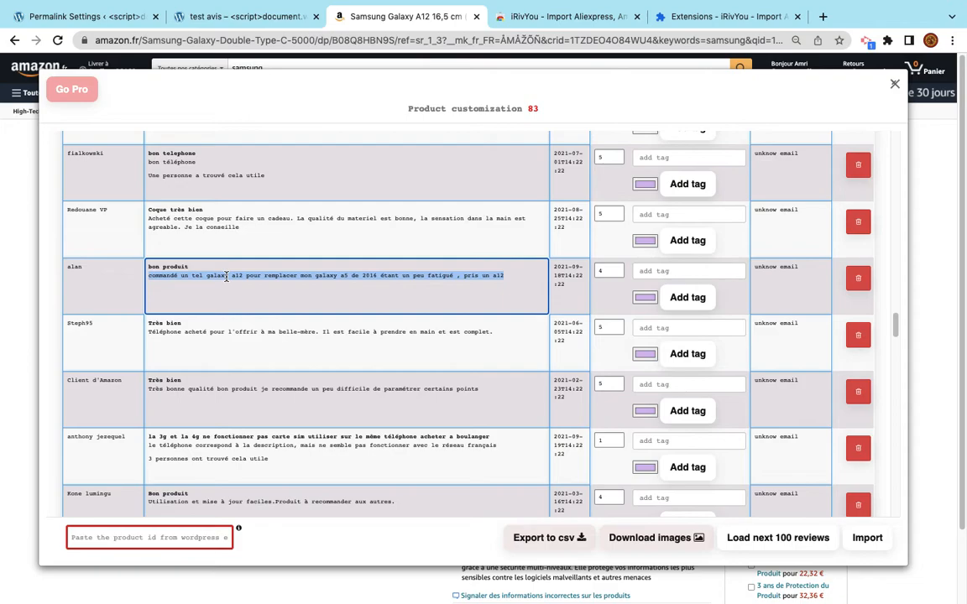
Clear the placeholder email of the "Très surpris" review and select its editable reviewer name
scroll(693, 294, "up", 5)
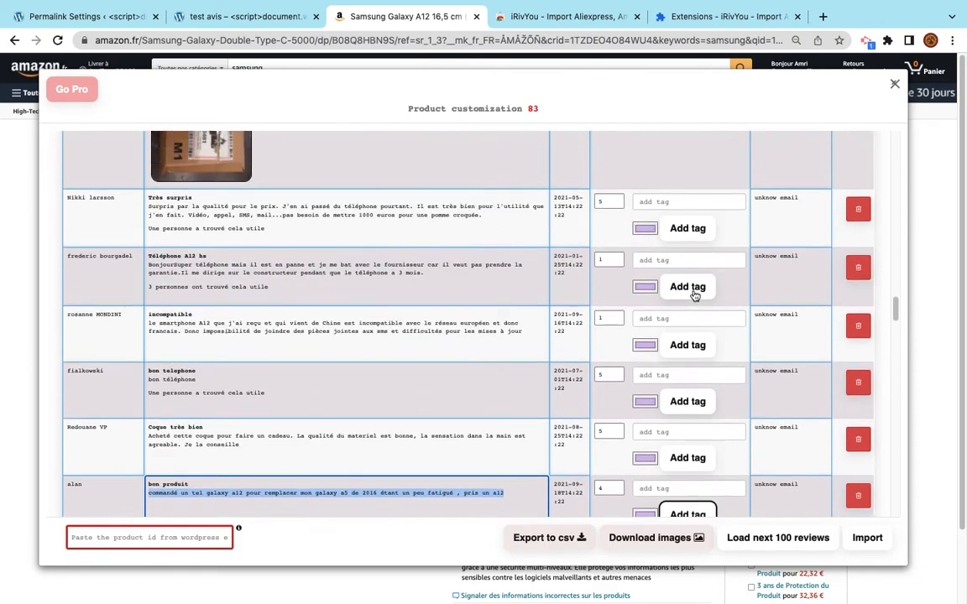
left_click(780, 270)
triple_click(780, 270)
key("BackSpace")
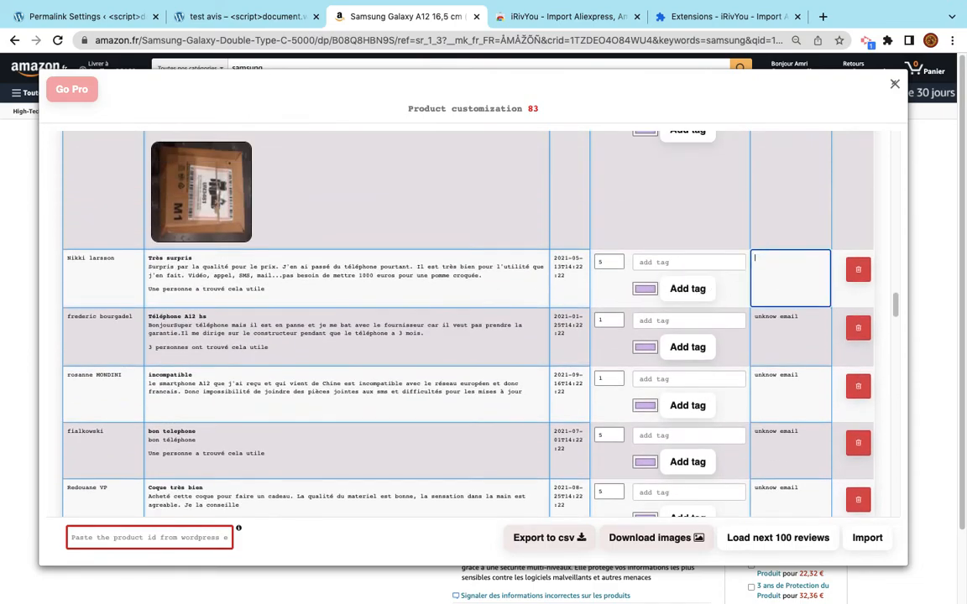
scroll(780, 269, "up", 2)
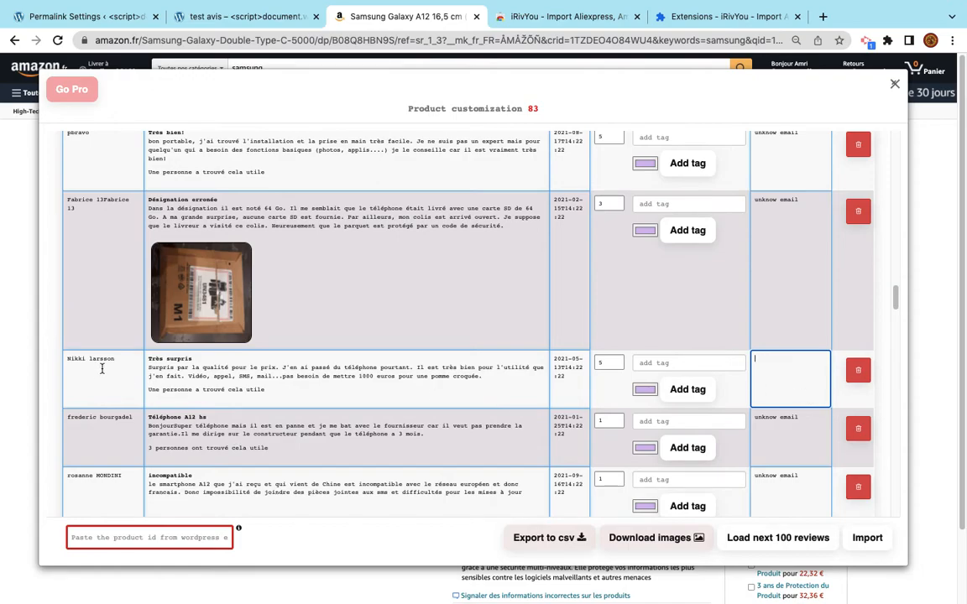
triple_click(101, 368)
scroll(94, 237, "up", 1)
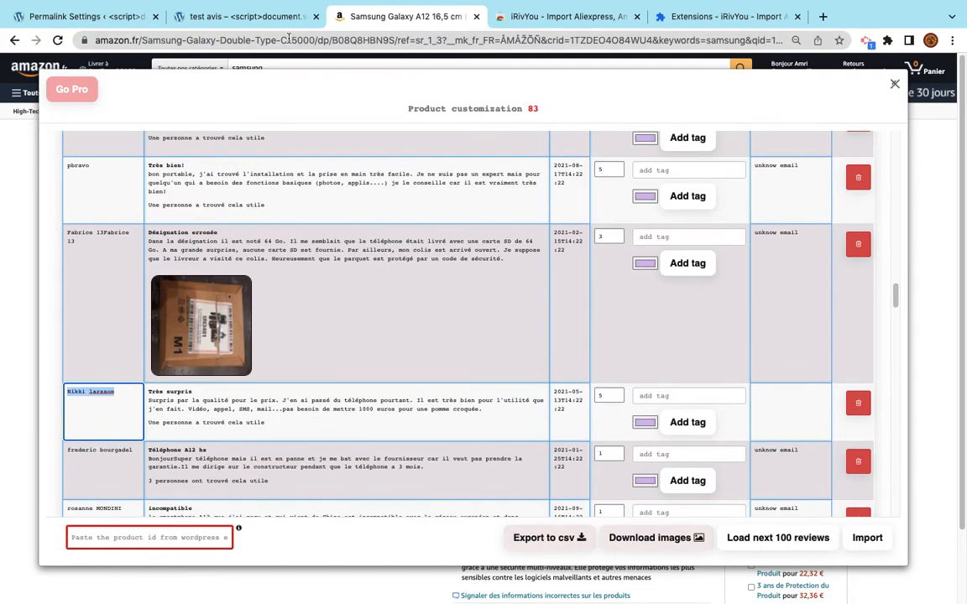
Copy product ID 74623 from the test avis page's address into iRivYou's product ID field and import the customized reviews
left_click(240, 18)
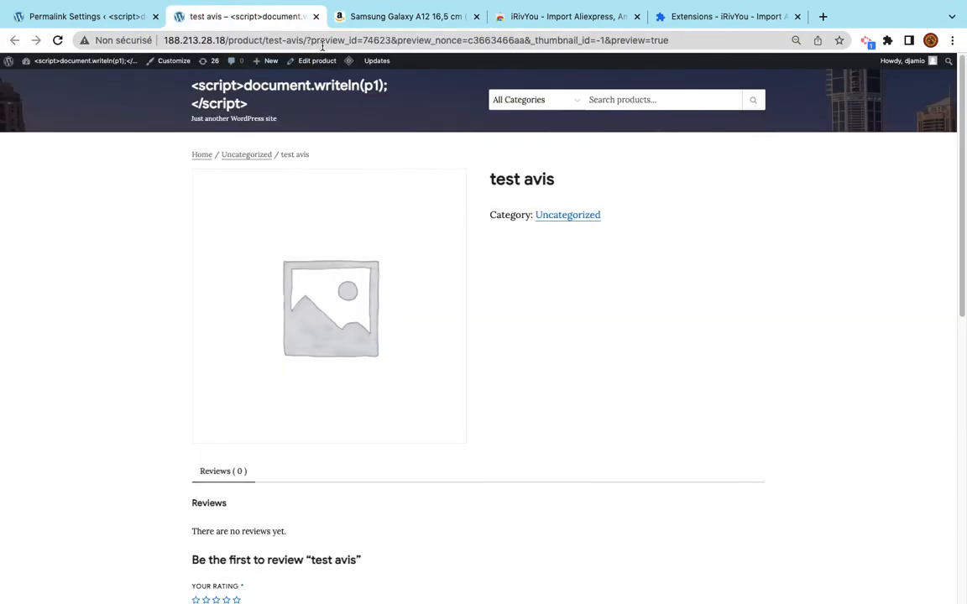
double_click(375, 41)
key("super+c")
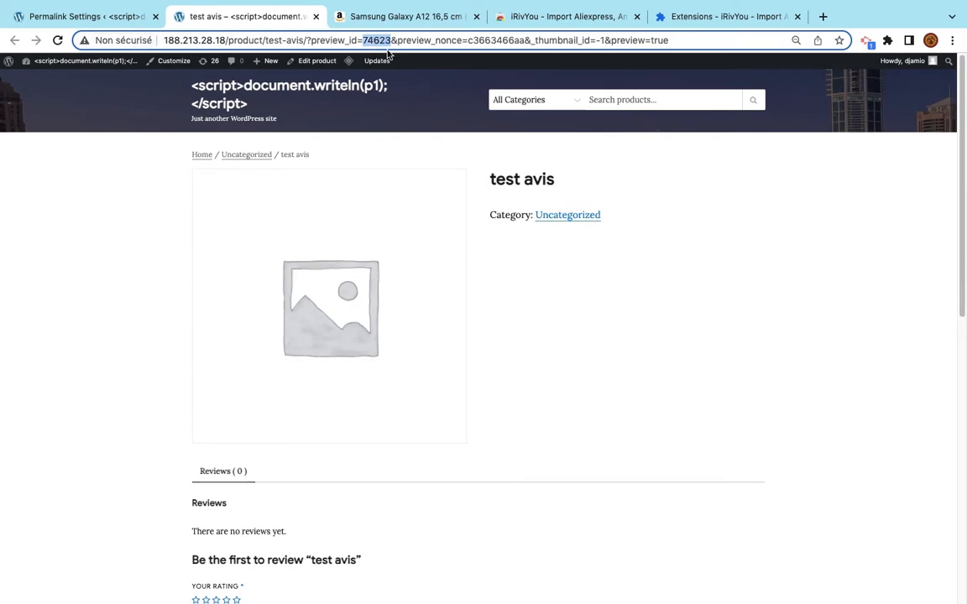
left_click(344, 21)
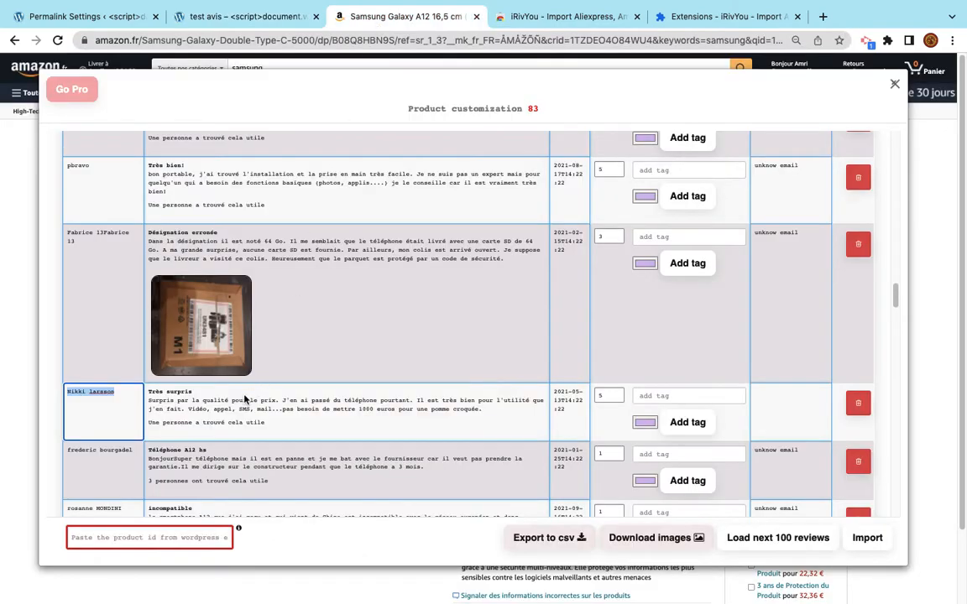
left_click(184, 542)
key("super+v")
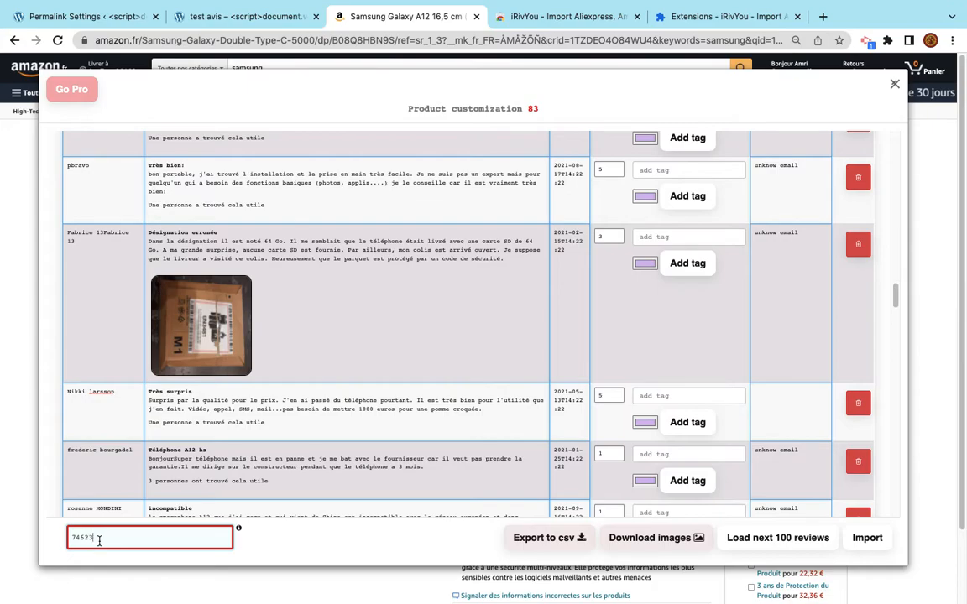
left_click(869, 537)
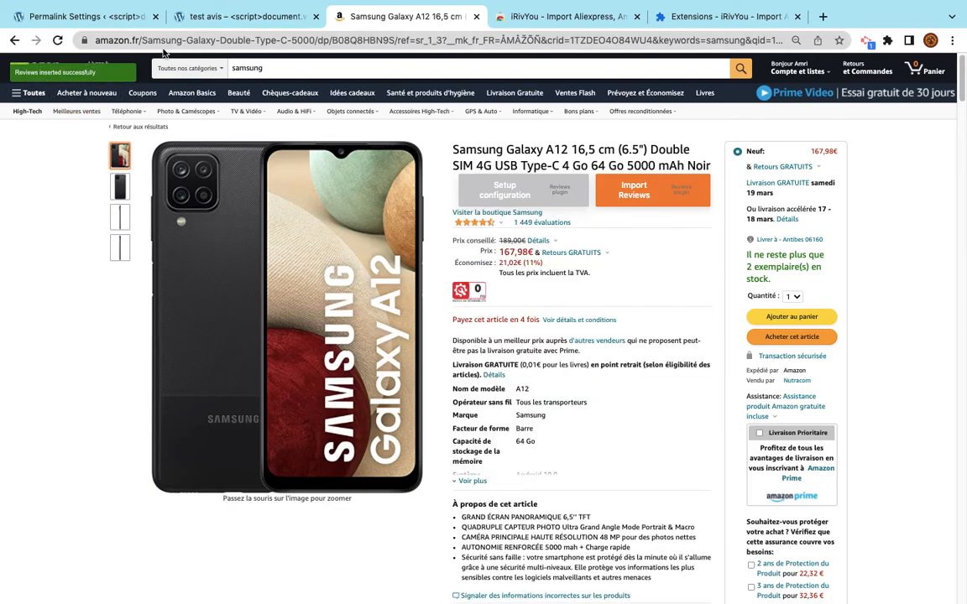
Reload the test avis product page in the store and look through its imported reviews
left_click(243, 17)
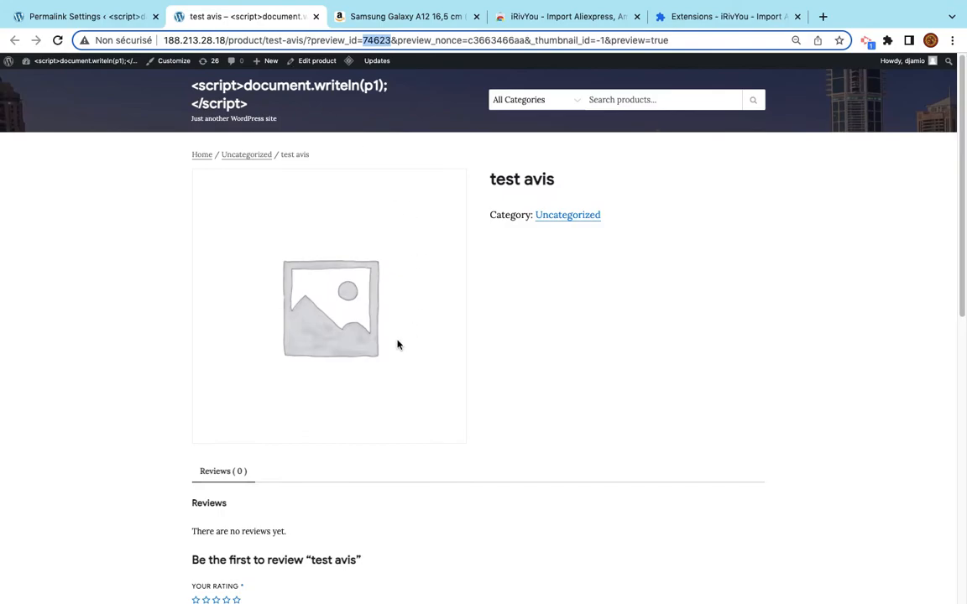
left_click(58, 41)
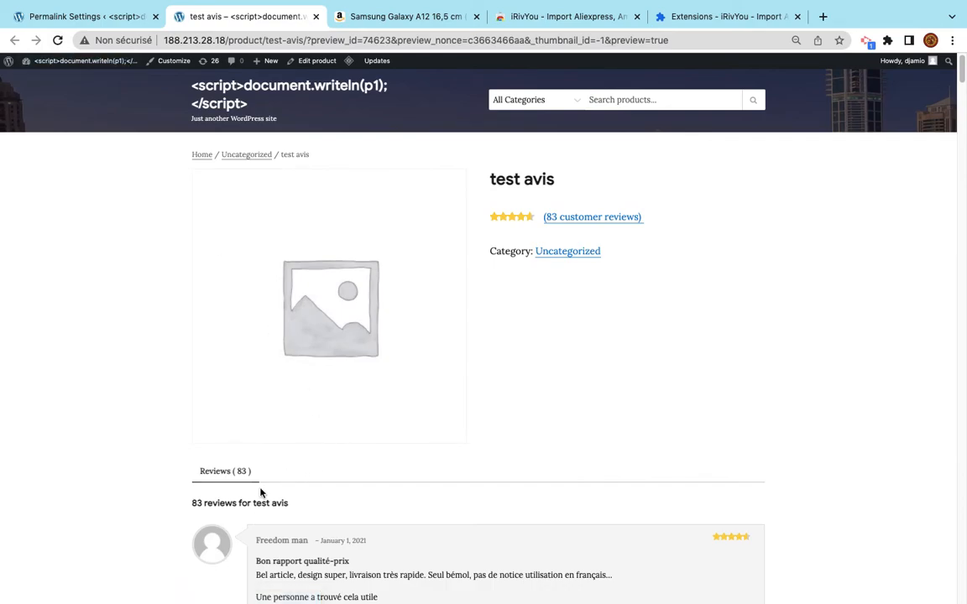
scroll(260, 493, "down", 3)
scroll(261, 492, "down", 6)
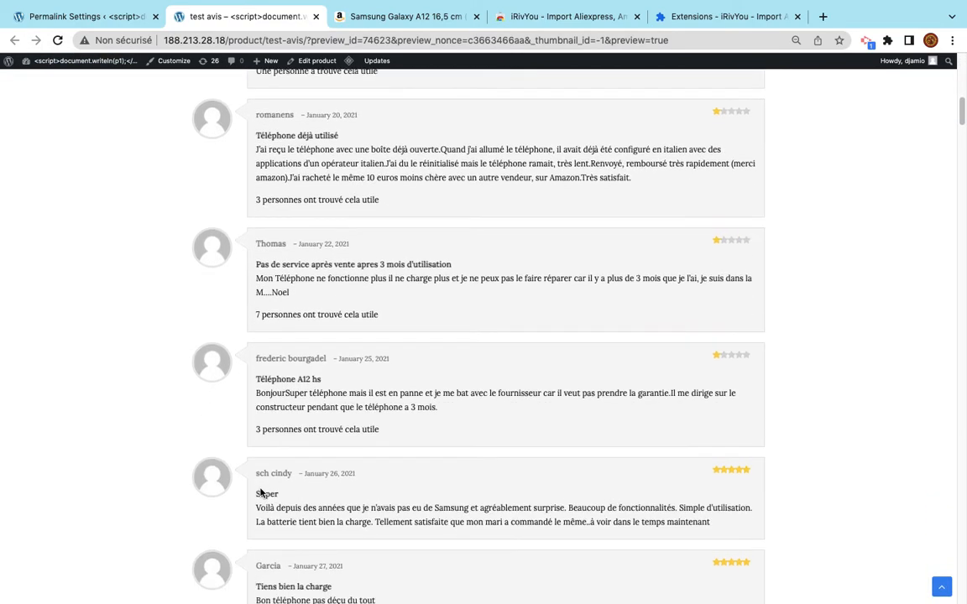
scroll(260, 493, "down", 6)
Search the product page for "styli" to locate the tagged review, and clear the search text
key("ctrl+f")
type("st")
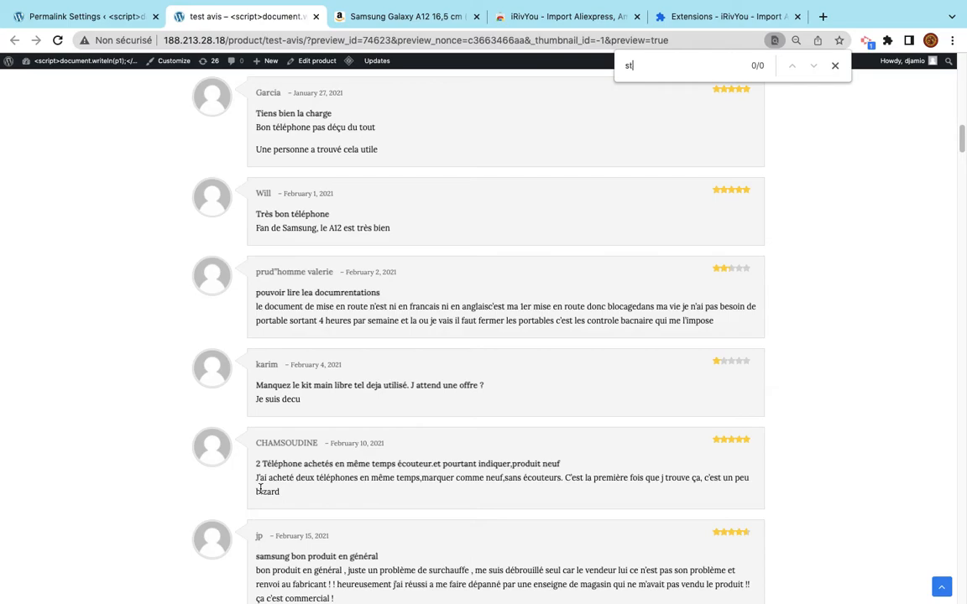
type("yli")
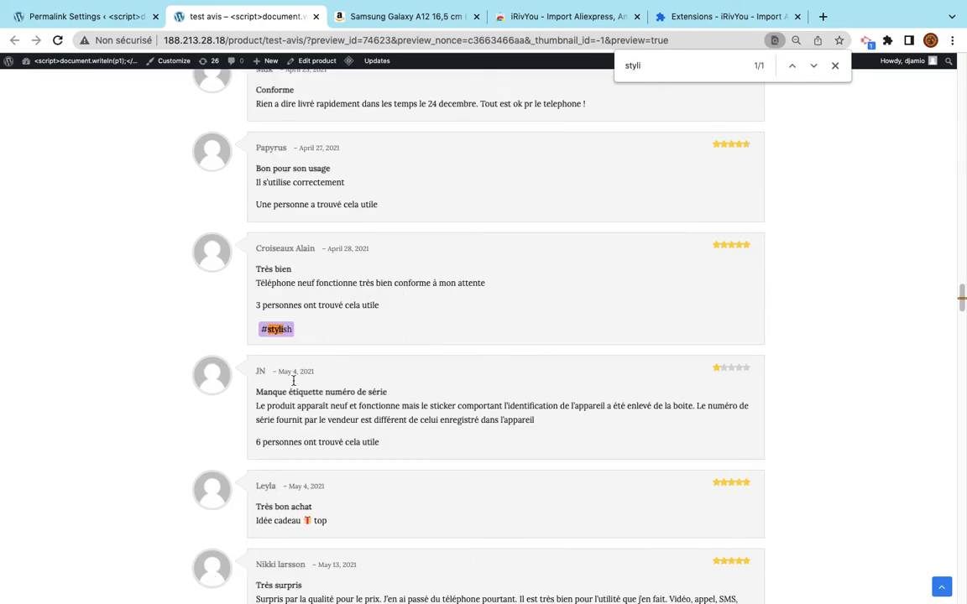
key("BackSpace")
key("BackSpace")
key("BackSpace")
key("BackSpace")
key("BackSpace")
Examine the rest of the imported reviews, including their dates, ratings and helpful-vote lines, down to the related products and return to the page's start
scroll(732, 375, "down", 5)
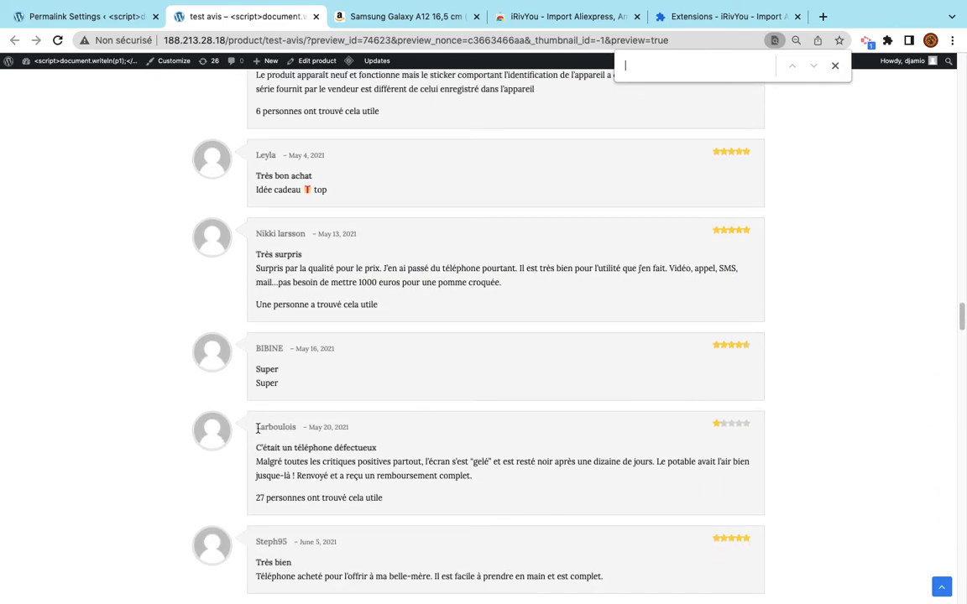
left_click_drag(304, 430, 346, 429)
scroll(342, 430, "down", 2)
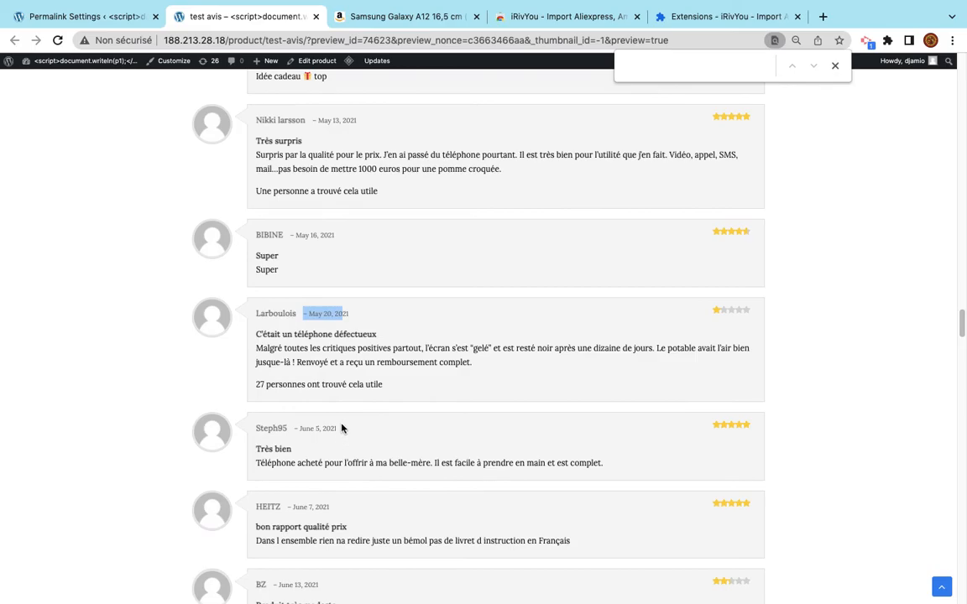
triple_click(309, 386)
scroll(365, 430, "down", 15)
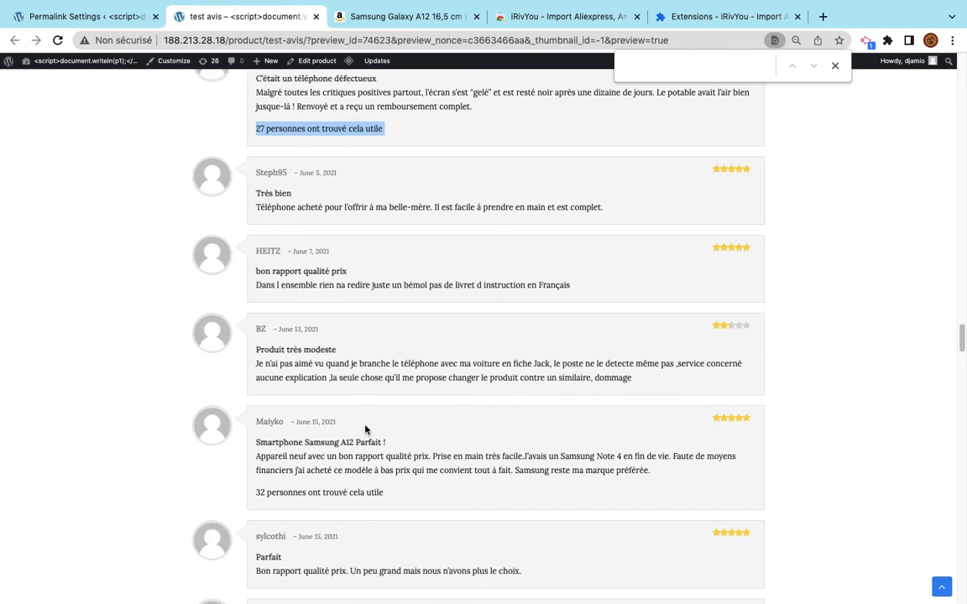
scroll(366, 430, "down", 20)
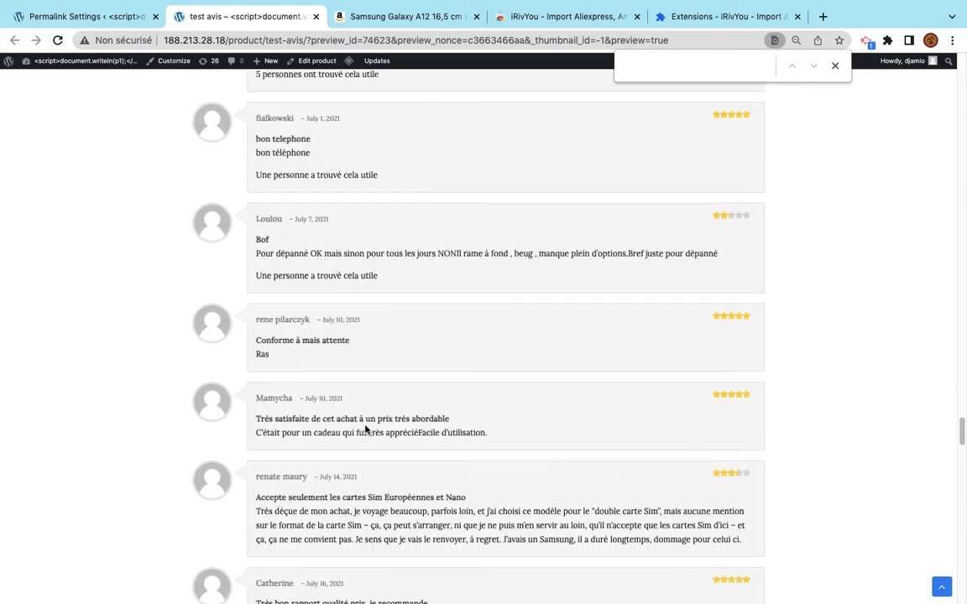
scroll(365, 430, "down", 5)
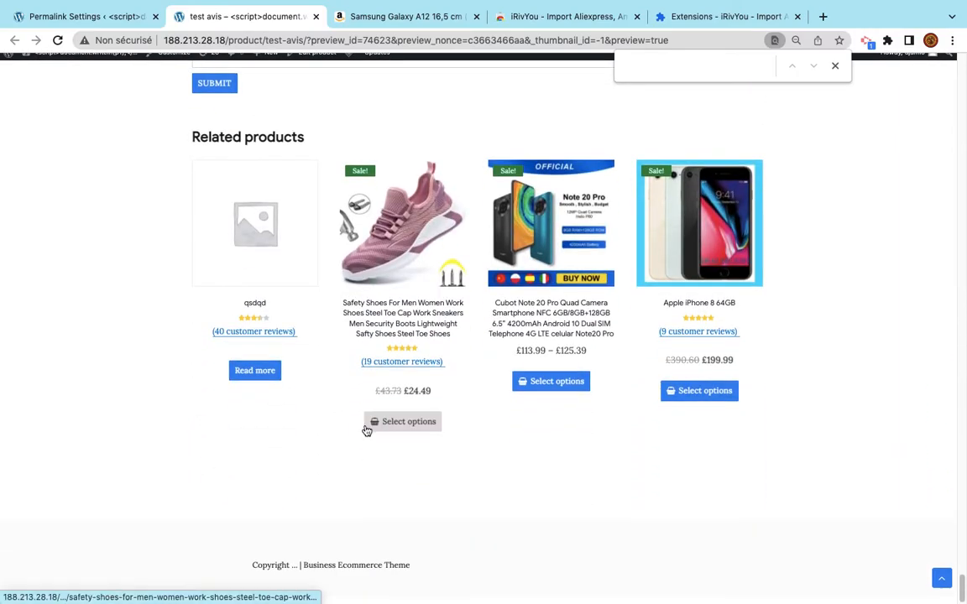
scroll(366, 429, "up", 20)
scroll(366, 430, "up", 20)
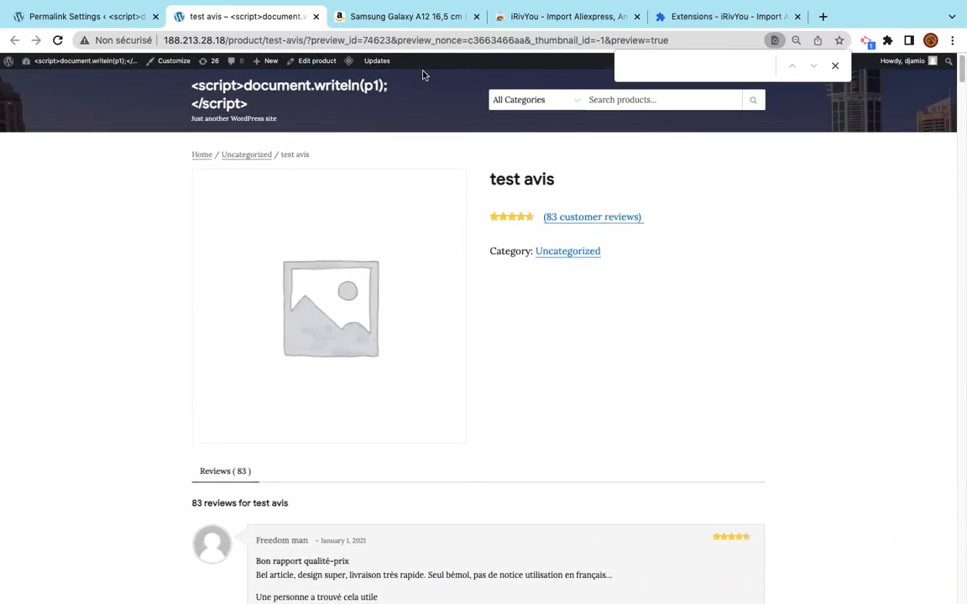
Open irivyou.com in a new tab and examine its pricing plans and FAQ section
left_click(821, 17)
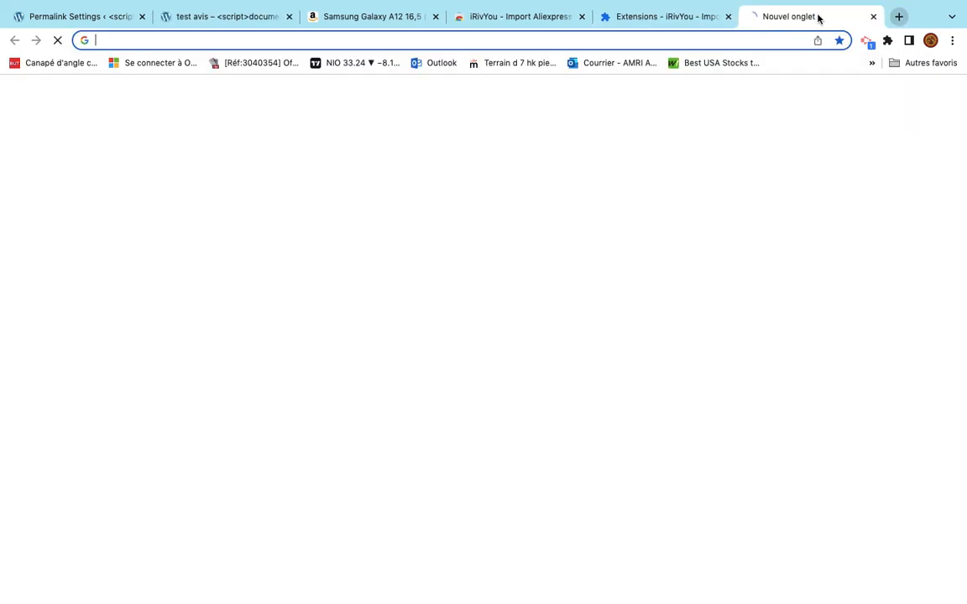
type("iri")
key("Return")
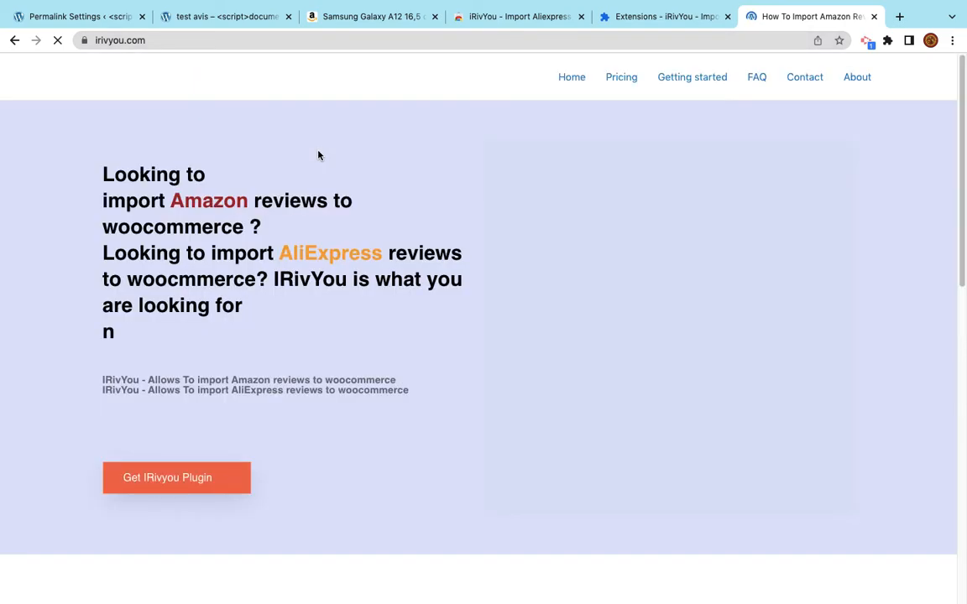
scroll(442, 408, "down", 10)
scroll(443, 408, "down", 3)
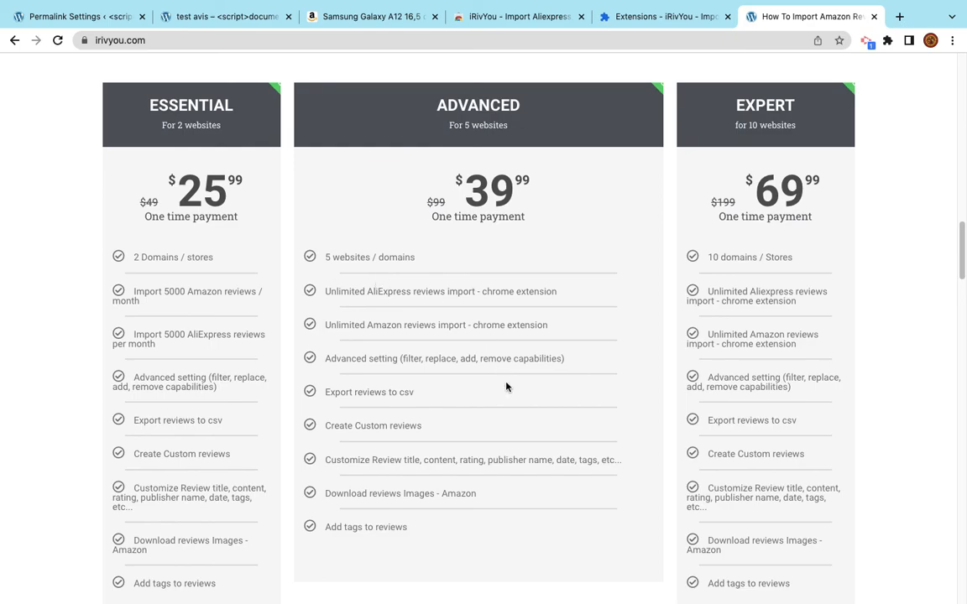
scroll(506, 387, "down", 10)
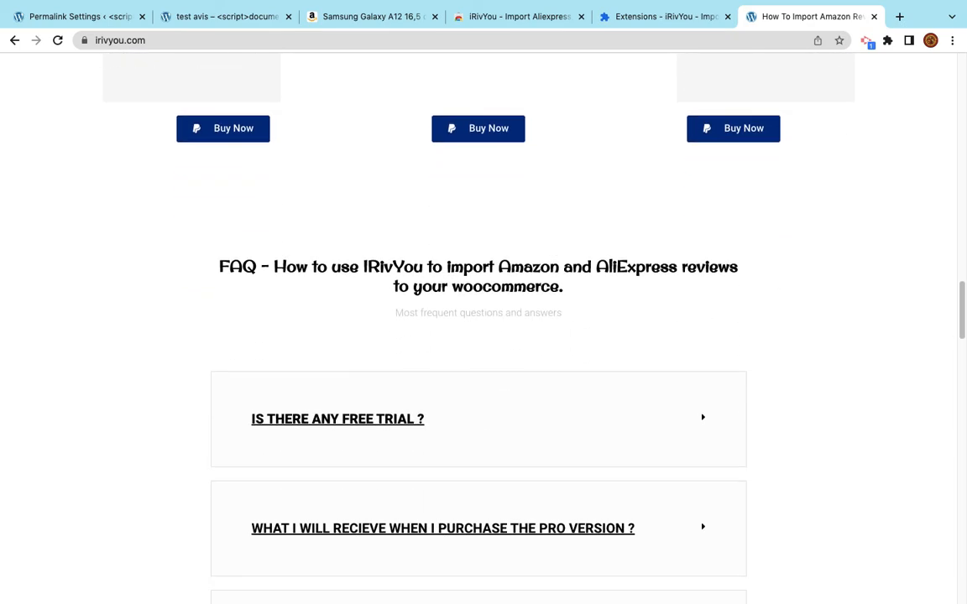